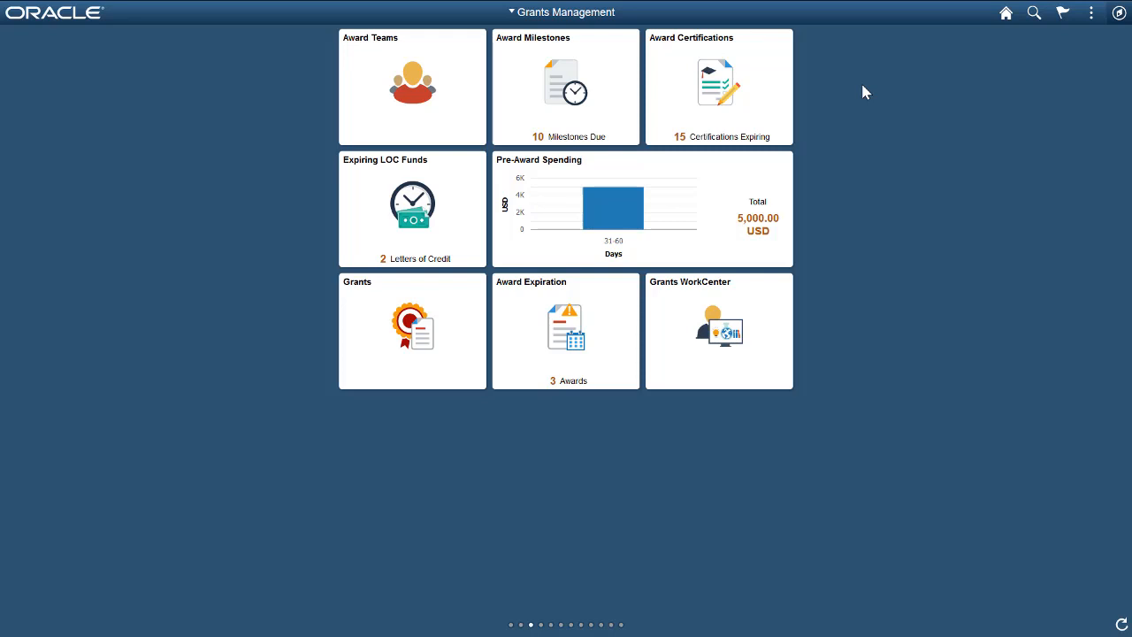
Step: Open the Grants Management settings in My Preferences
{"action": "left_click", "coordinate": [1091, 14]}
{"action": "left_click", "coordinate": [1050, 102]}
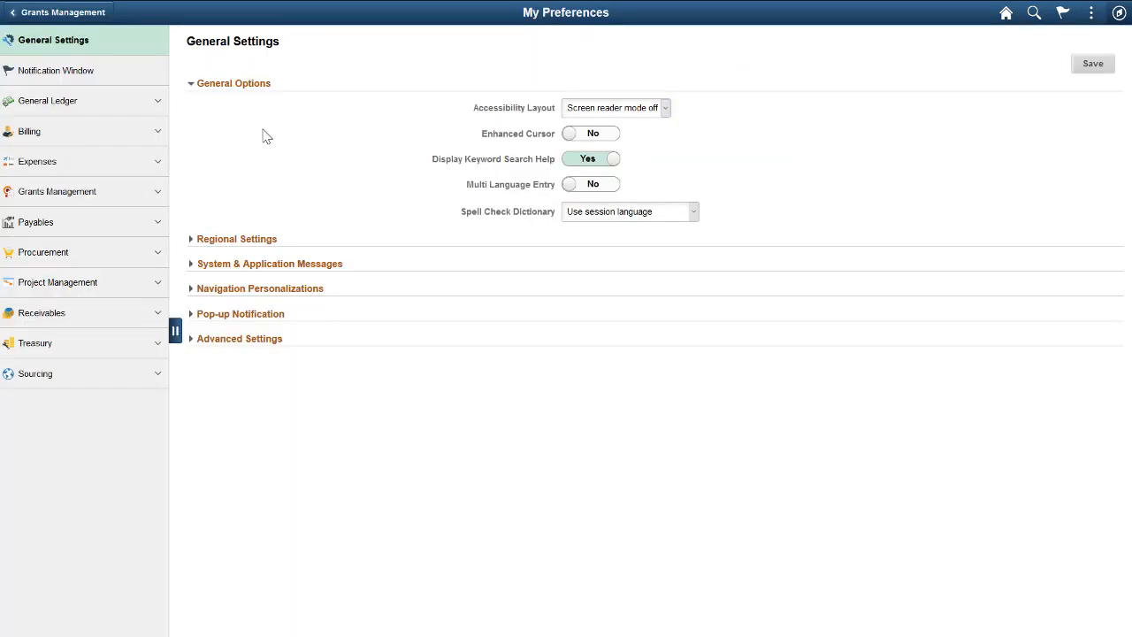
{"action": "left_click", "coordinate": [141, 192]}
{"action": "left_click", "coordinate": [134, 225]}
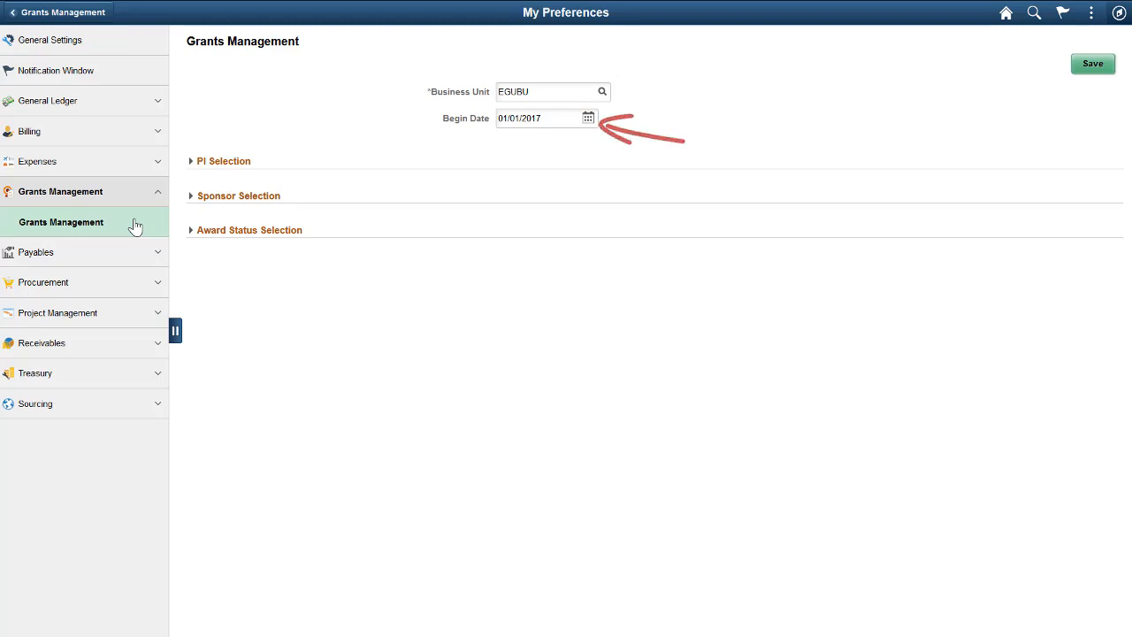
Step: Limit the PI selection to specified PIs and choose the first investigator in the lookup list
{"action": "left_click", "coordinate": [215, 168]}
{"action": "left_click", "coordinate": [281, 187]}
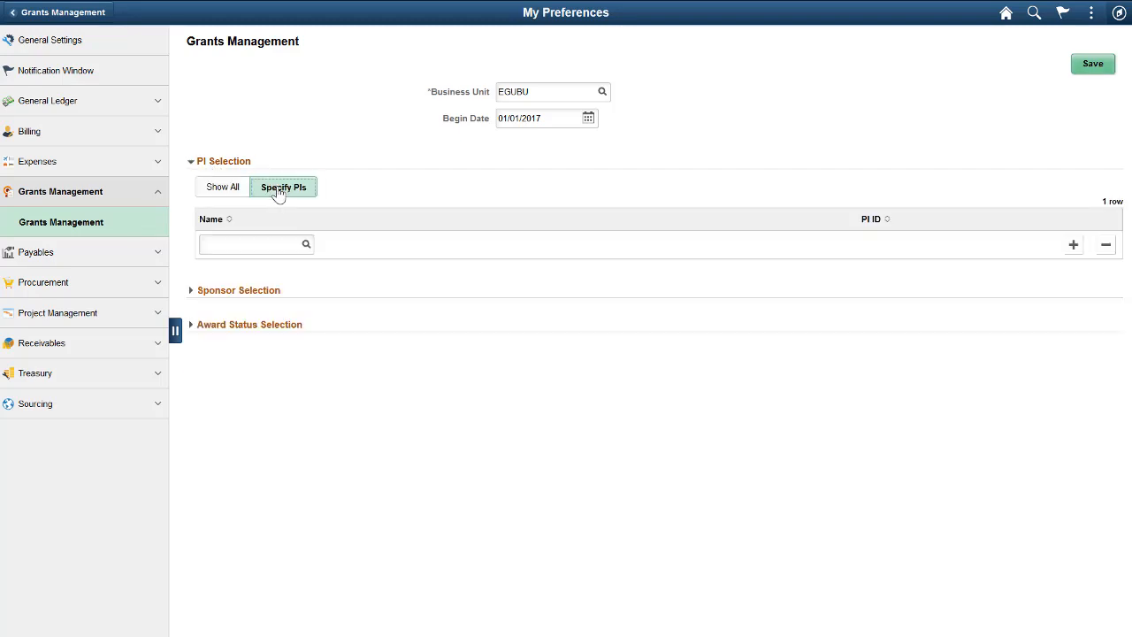
{"action": "left_click", "coordinate": [305, 244]}
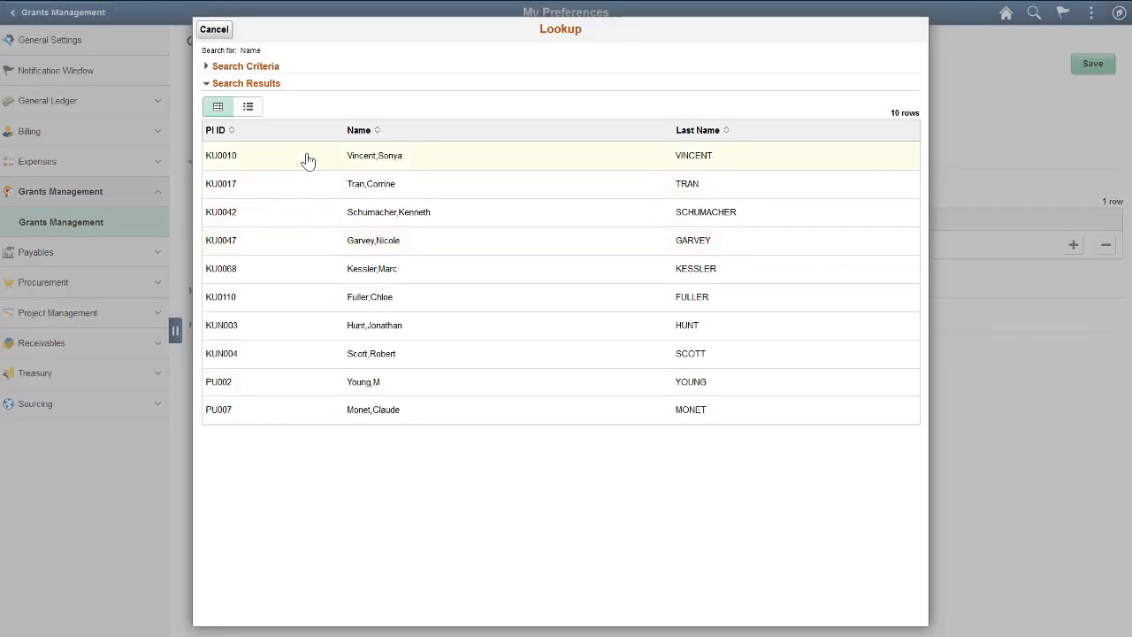
{"action": "left_click", "coordinate": [306, 159]}
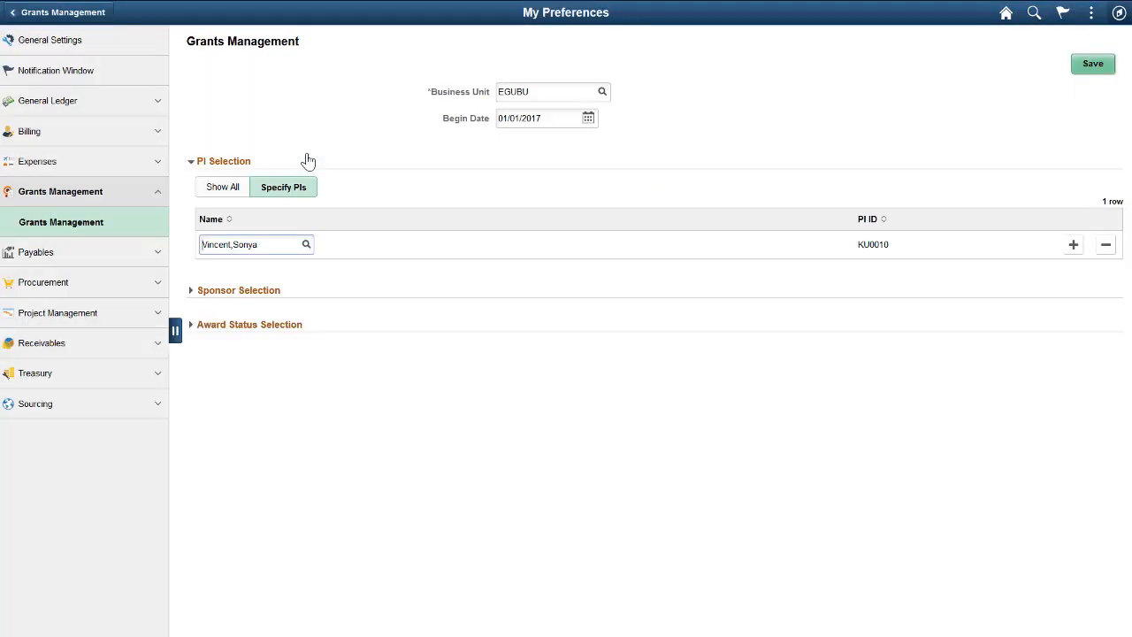
Step: Switch the sponsor selection to specified sponsors and enter US001 as the SetID
{"action": "left_click", "coordinate": [256, 292]}
{"action": "left_click", "coordinate": [286, 316]}
{"action": "left_click", "coordinate": [247, 373]}
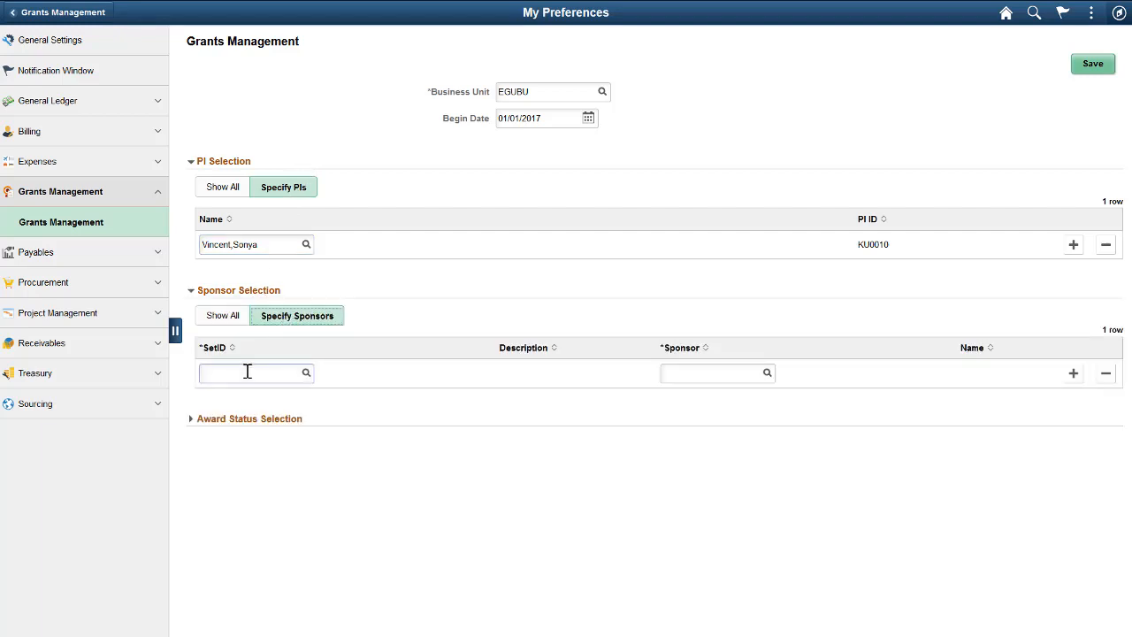
{"action": "type", "text": "US001"}
Step: Switch the award status selection to specified statuses, display the available statuses, and save the Grants Management preferences
{"action": "left_click", "coordinate": [248, 421]}
{"action": "left_click", "coordinate": [240, 419]}
{"action": "left_click", "coordinate": [297, 444]}
{"action": "left_click", "coordinate": [277, 502]}
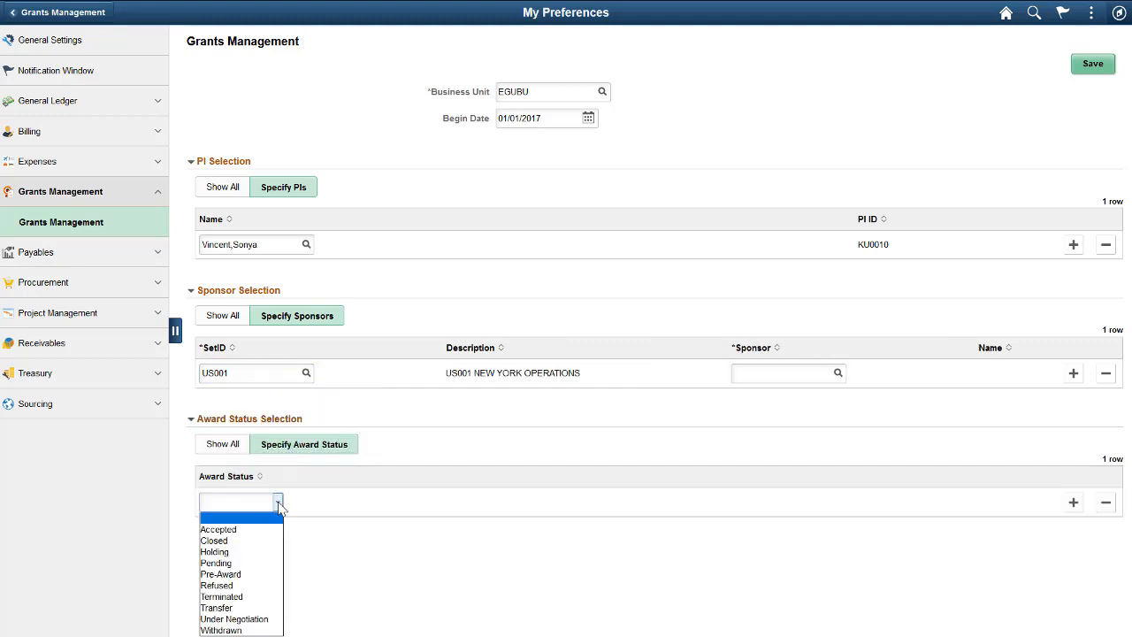
{"action": "left_click", "coordinate": [1091, 66]}
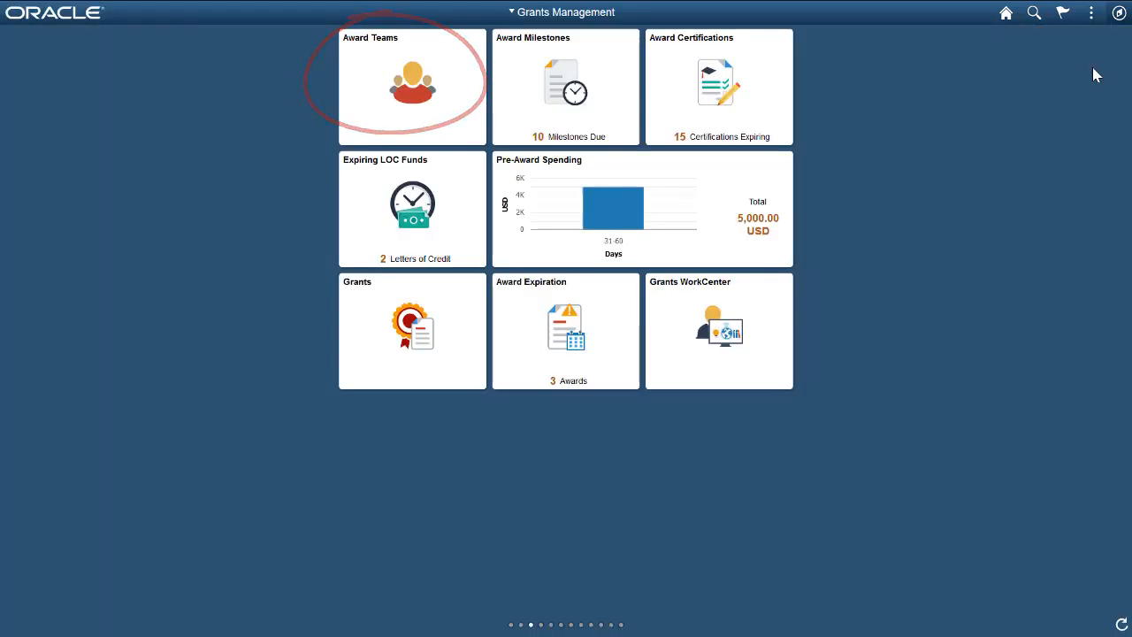
{"action": "left_click", "coordinate": [415, 104]}
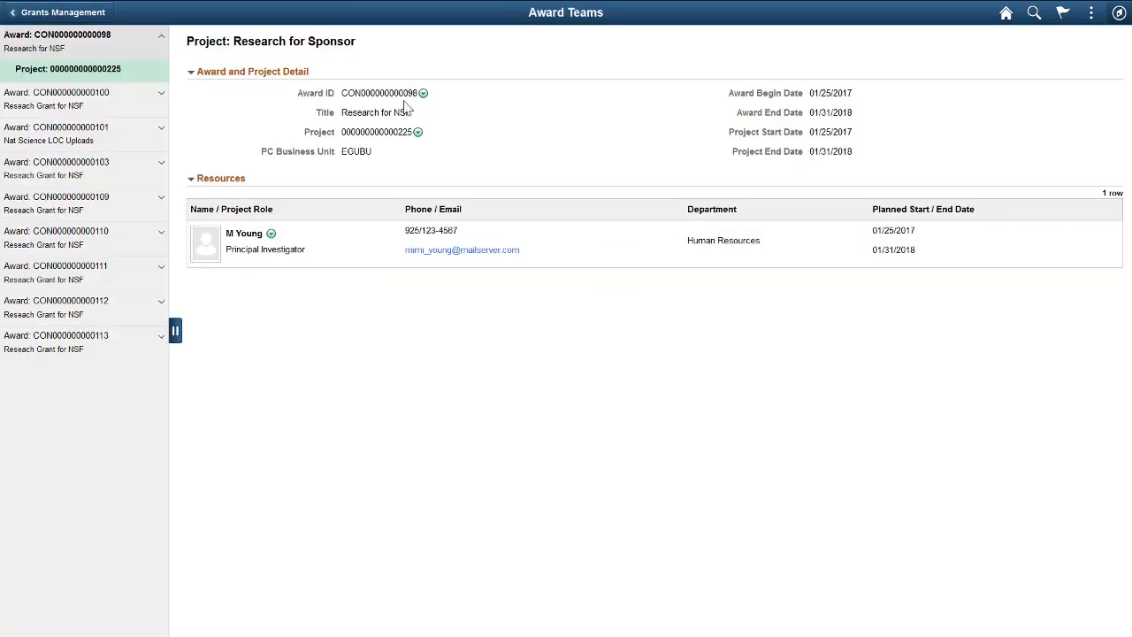
{"action": "left_click", "coordinate": [145, 178]}
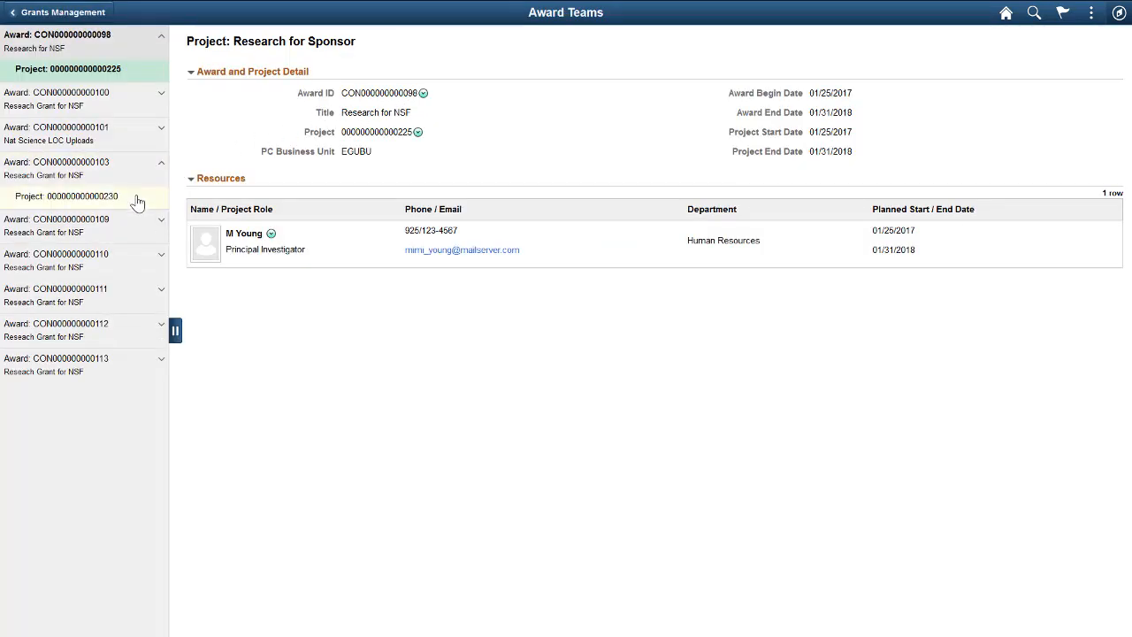
{"action": "left_click", "coordinate": [138, 199]}
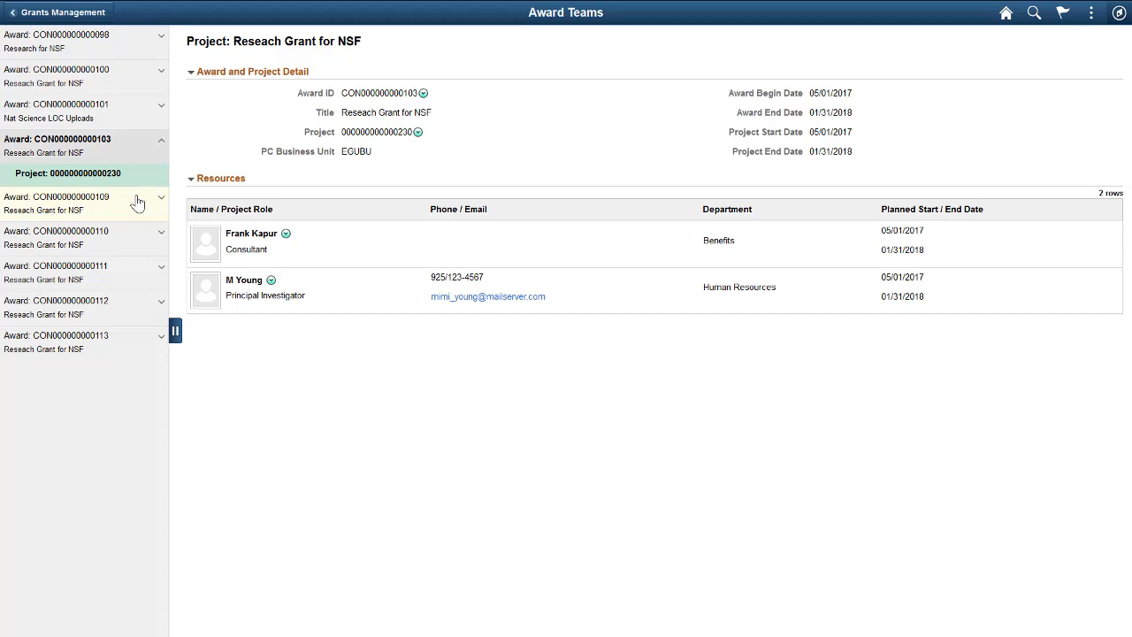
Step: Check the project's and award's available actions, open the Award Profile through Update Award, and return to the homepage
{"action": "left_click", "coordinate": [417, 133]}
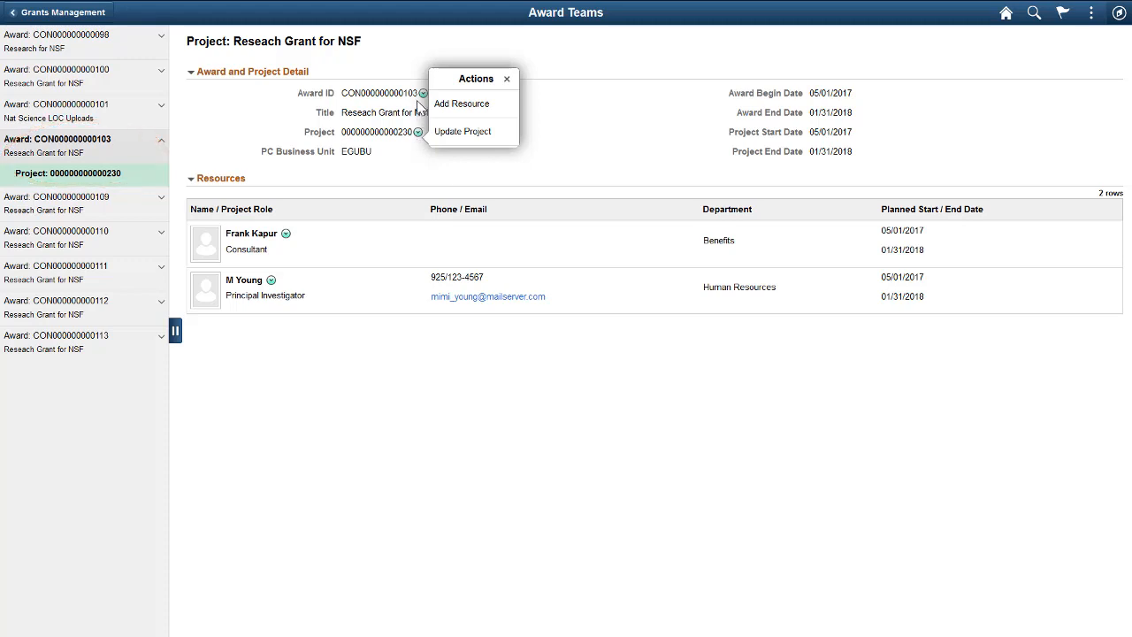
{"action": "left_click", "coordinate": [424, 99]}
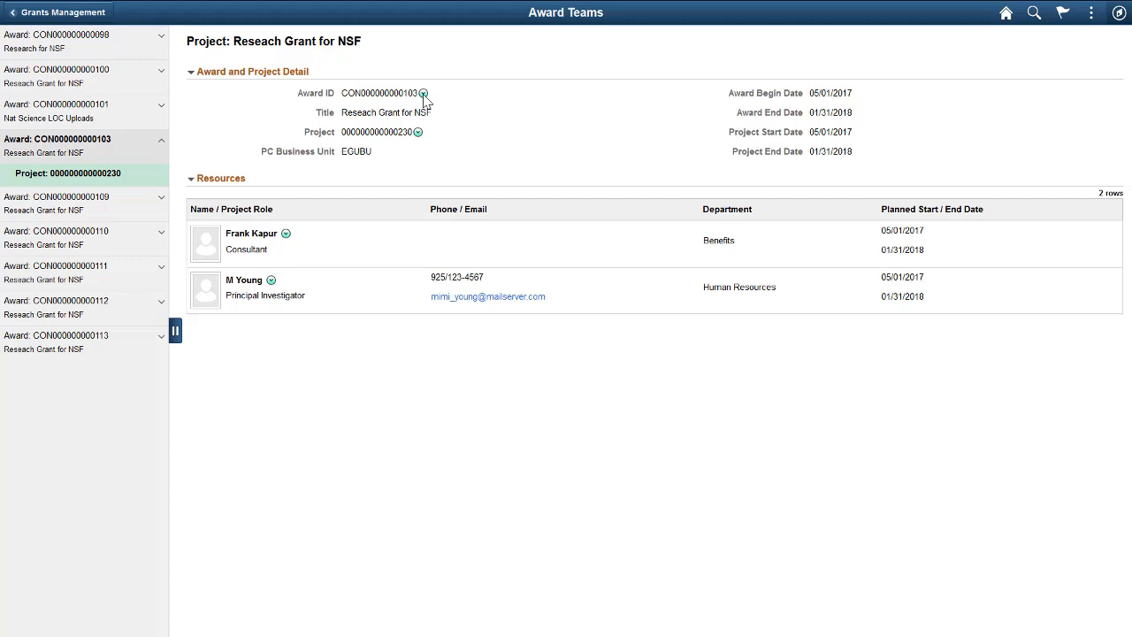
{"action": "left_click", "coordinate": [423, 96]}
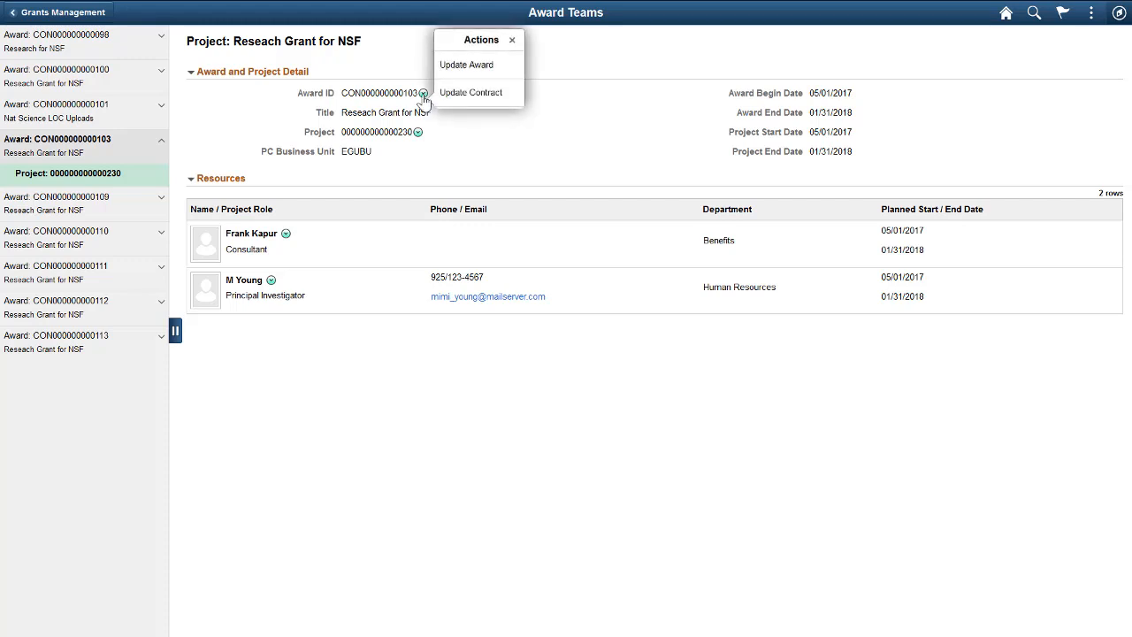
{"action": "left_click", "coordinate": [469, 67]}
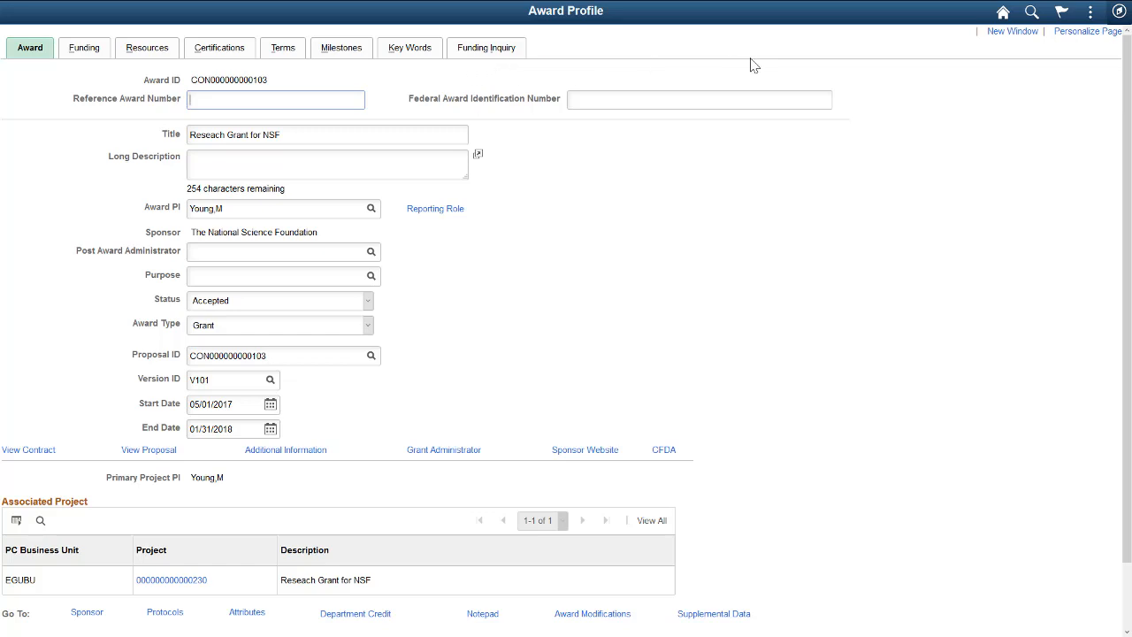
{"action": "left_click", "coordinate": [1002, 15]}
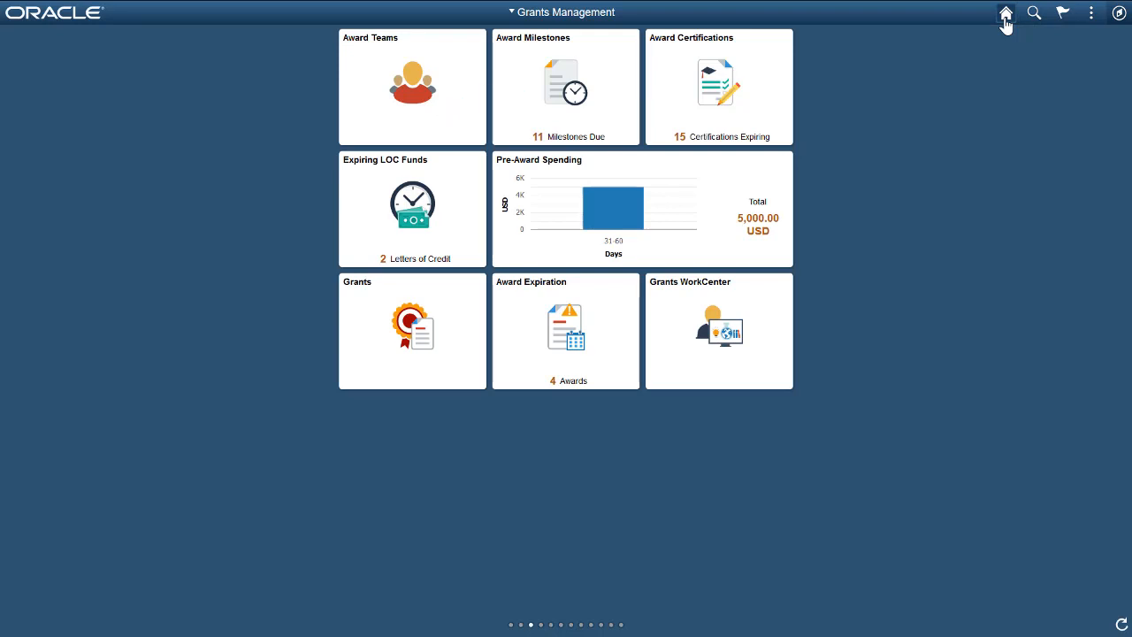
Step: In Award Milestones, show the filters and set the status of the billing milestone due 07/31/2017 to COM, saving the update
{"action": "left_click", "coordinate": [610, 70]}
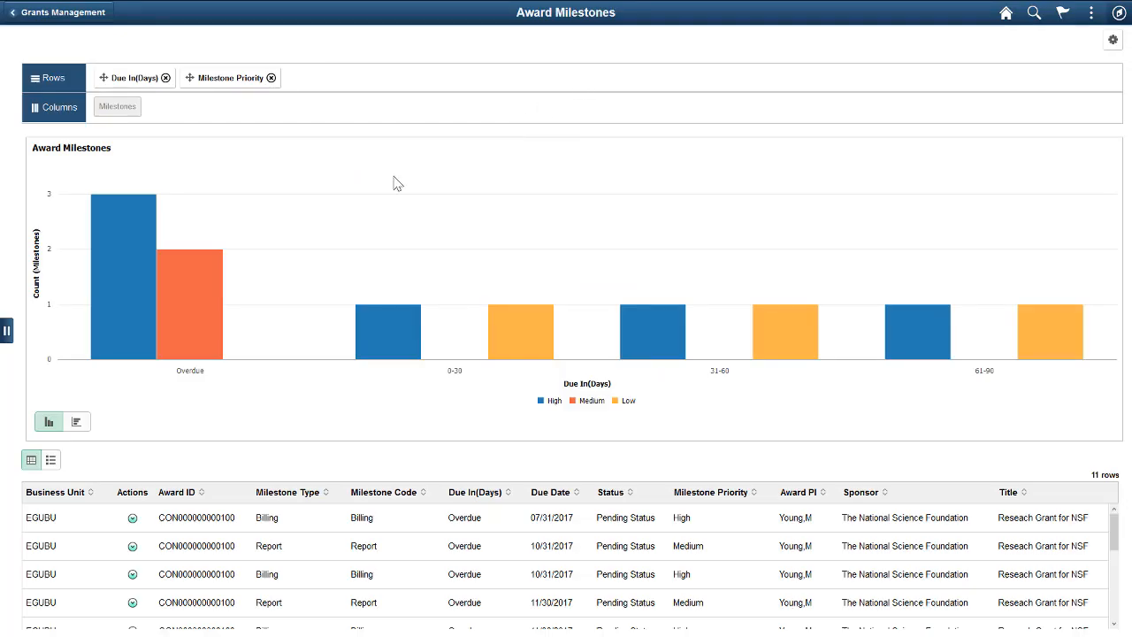
{"action": "left_click", "coordinate": [6, 330]}
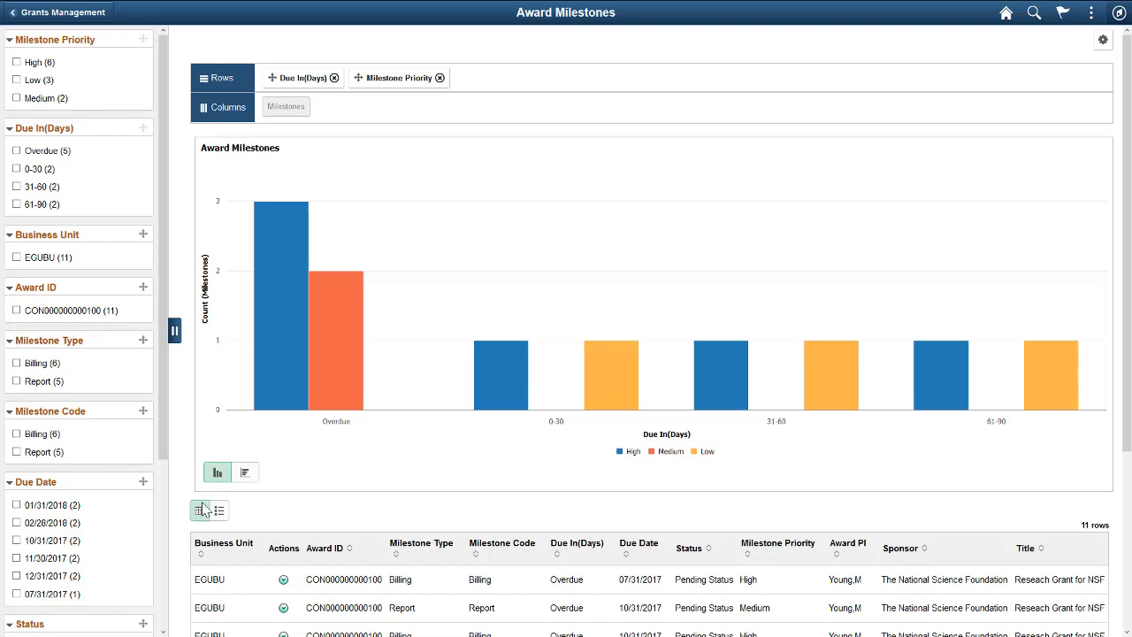
{"action": "left_click", "coordinate": [283, 581]}
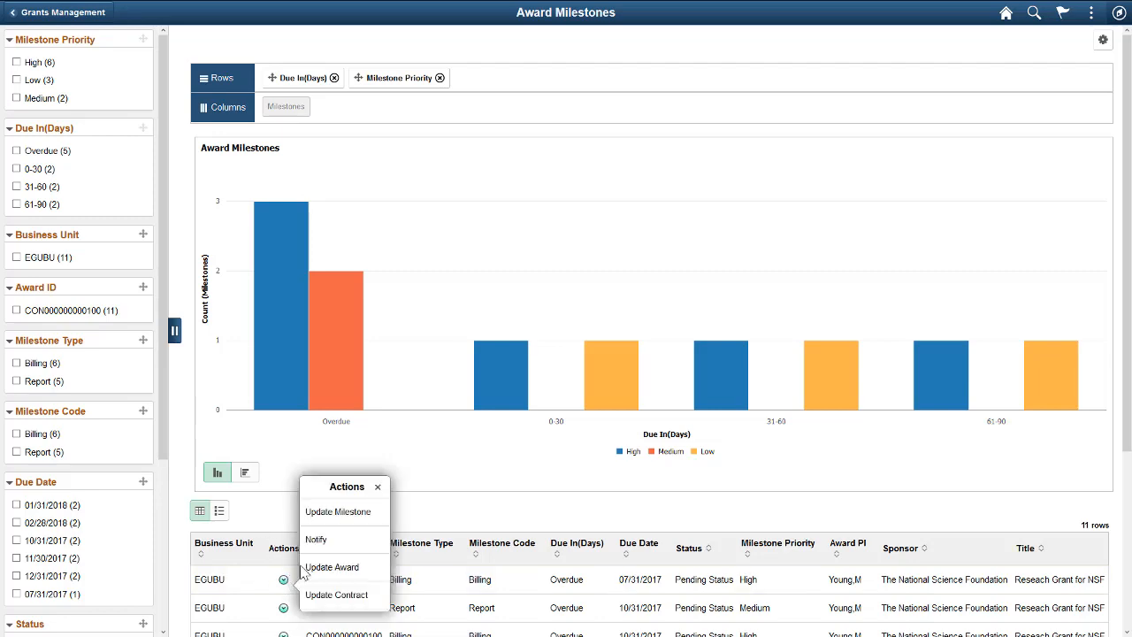
{"action": "left_click", "coordinate": [352, 521]}
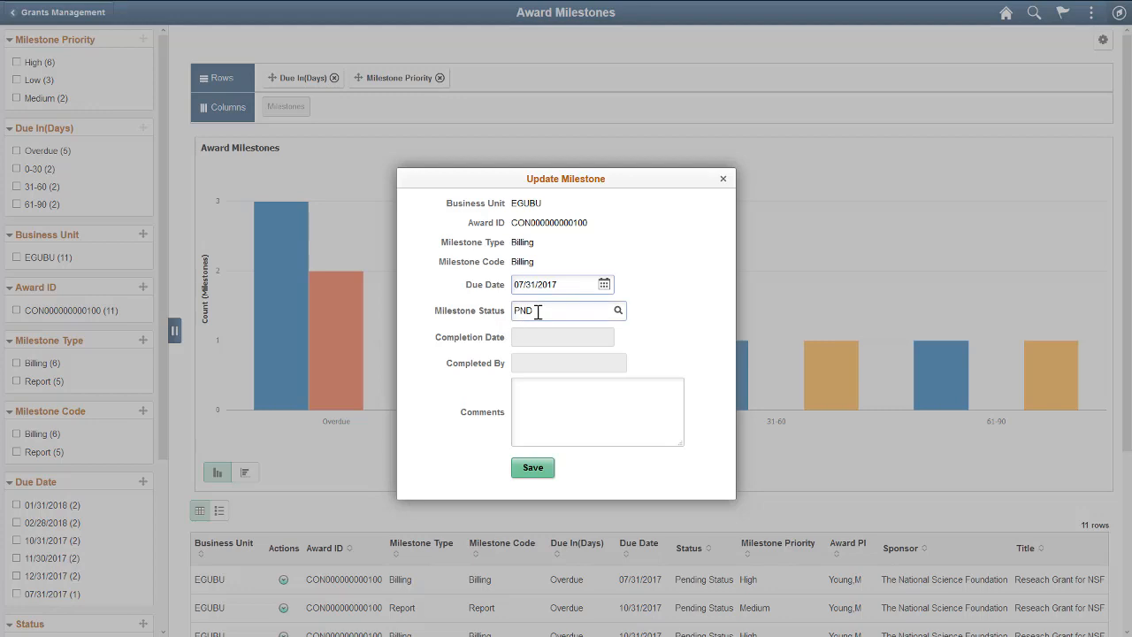
{"action": "left_click_drag", "start_coordinate": [538, 310], "coordinate": [494, 316]}
{"action": "type", "text": "COM"}
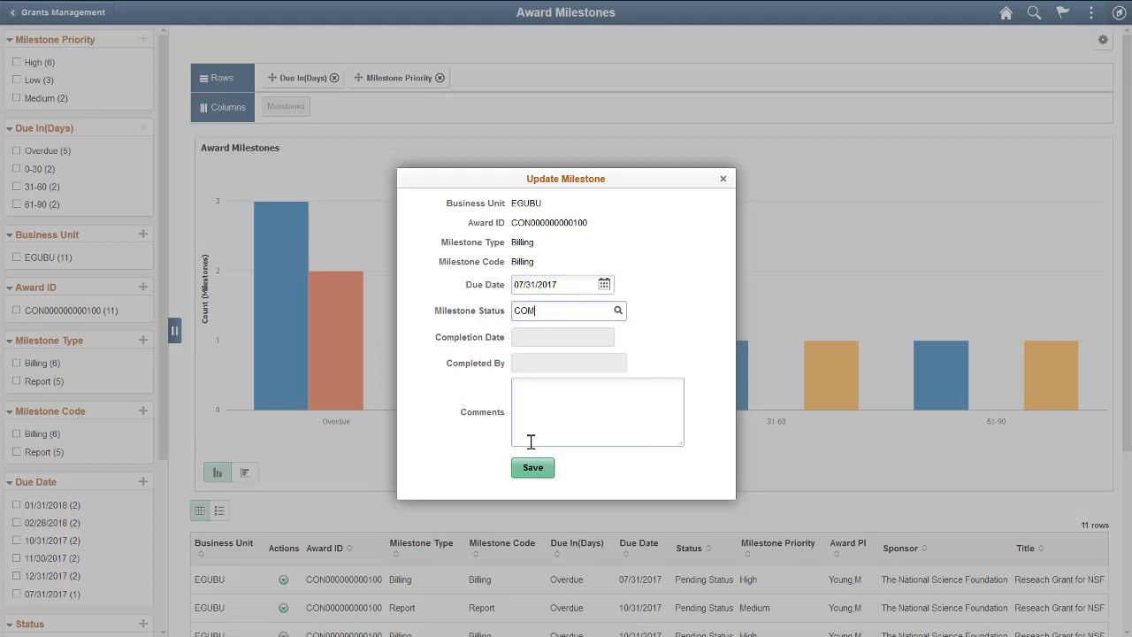
{"action": "left_click", "coordinate": [532, 472]}
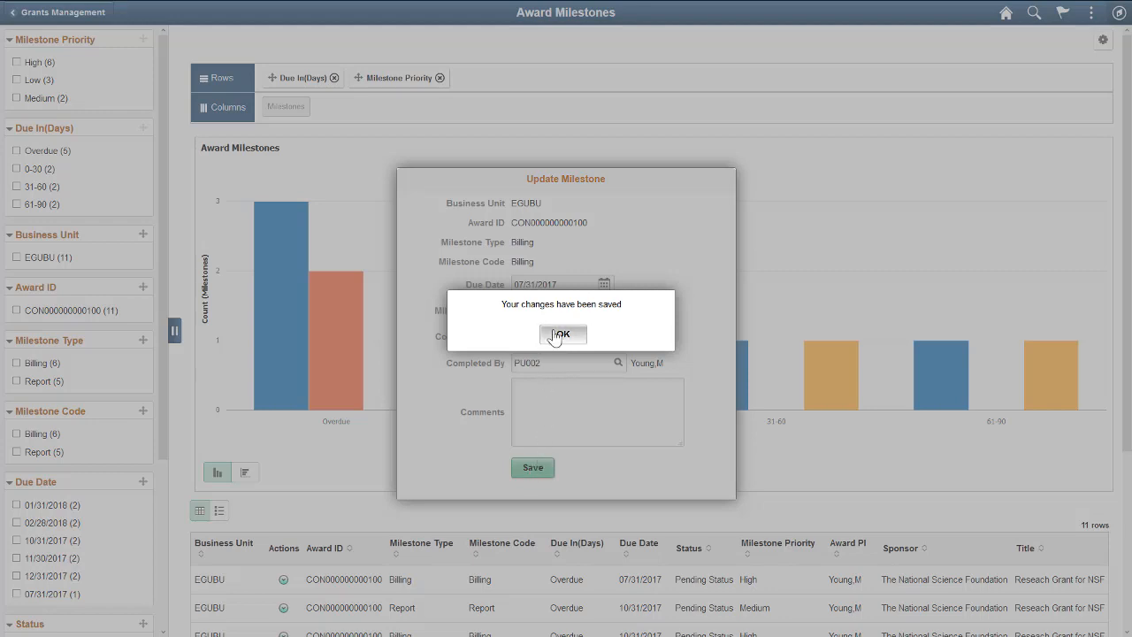
{"action": "left_click", "coordinate": [554, 336]}
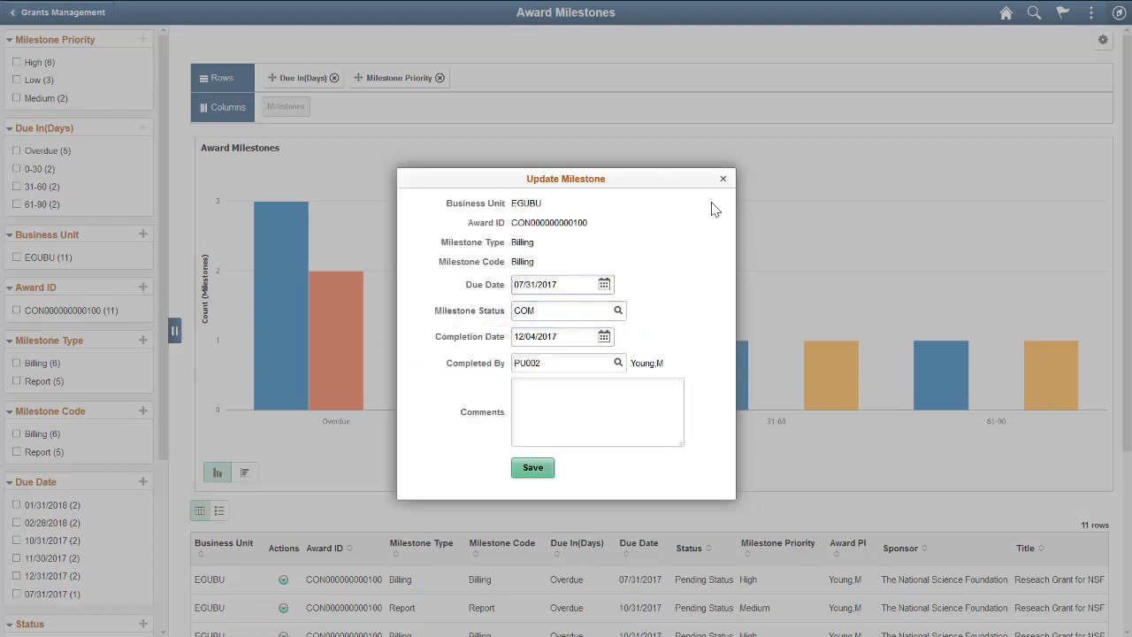
{"action": "left_click", "coordinate": [723, 179]}
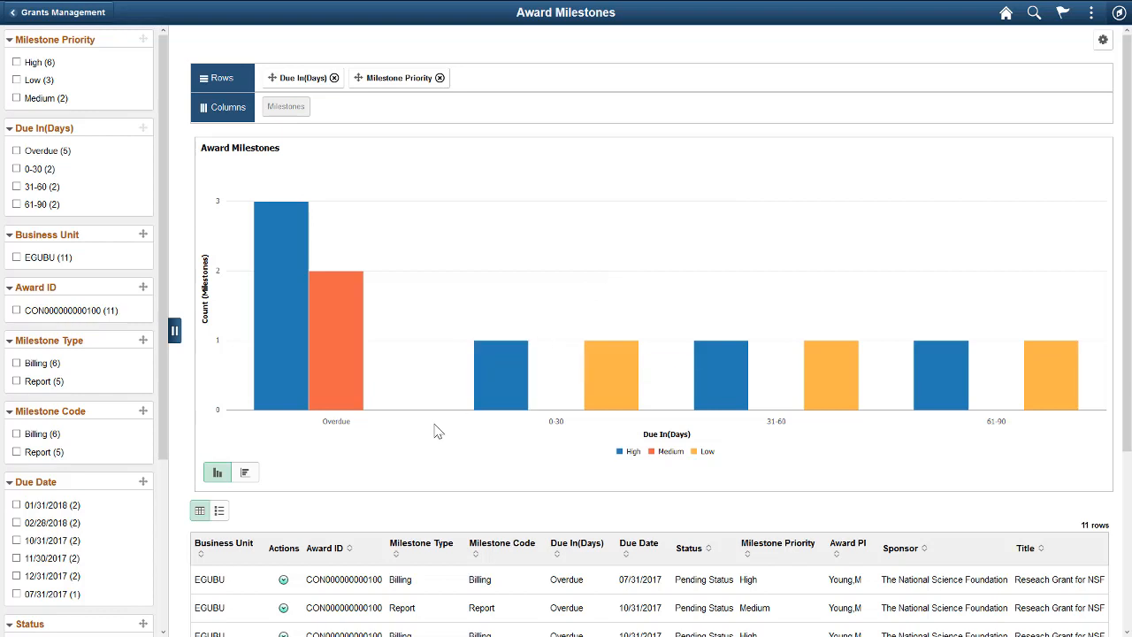
Step: View the Notify email form for the 07/31/2017 billing milestone, close it without sending, and return to the homepage
{"action": "left_click", "coordinate": [283, 580]}
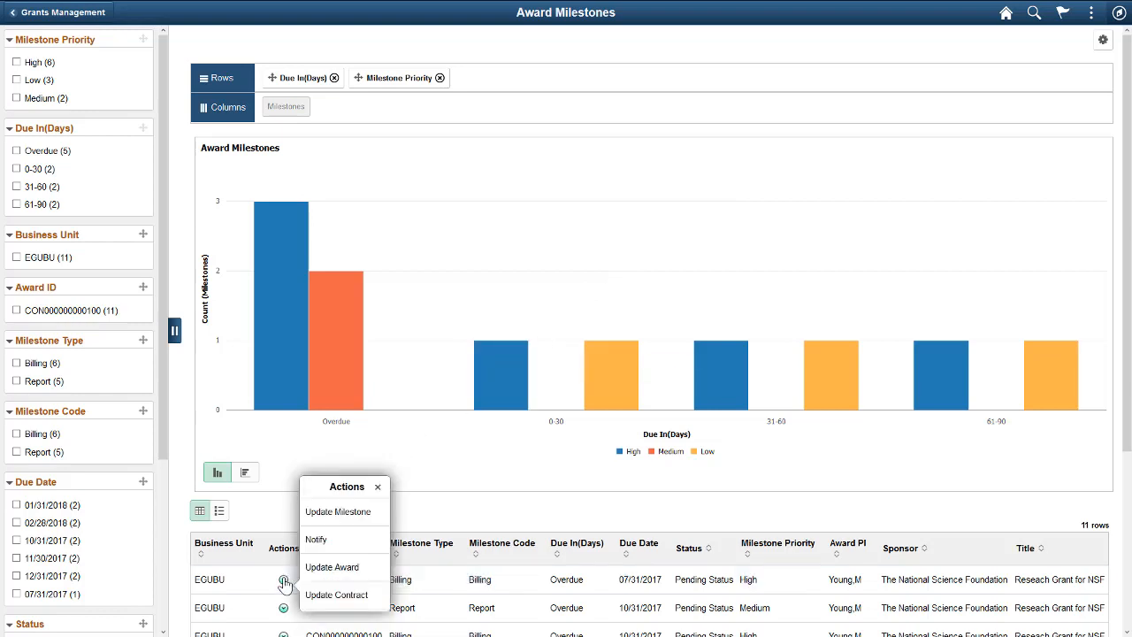
{"action": "left_click", "coordinate": [334, 541]}
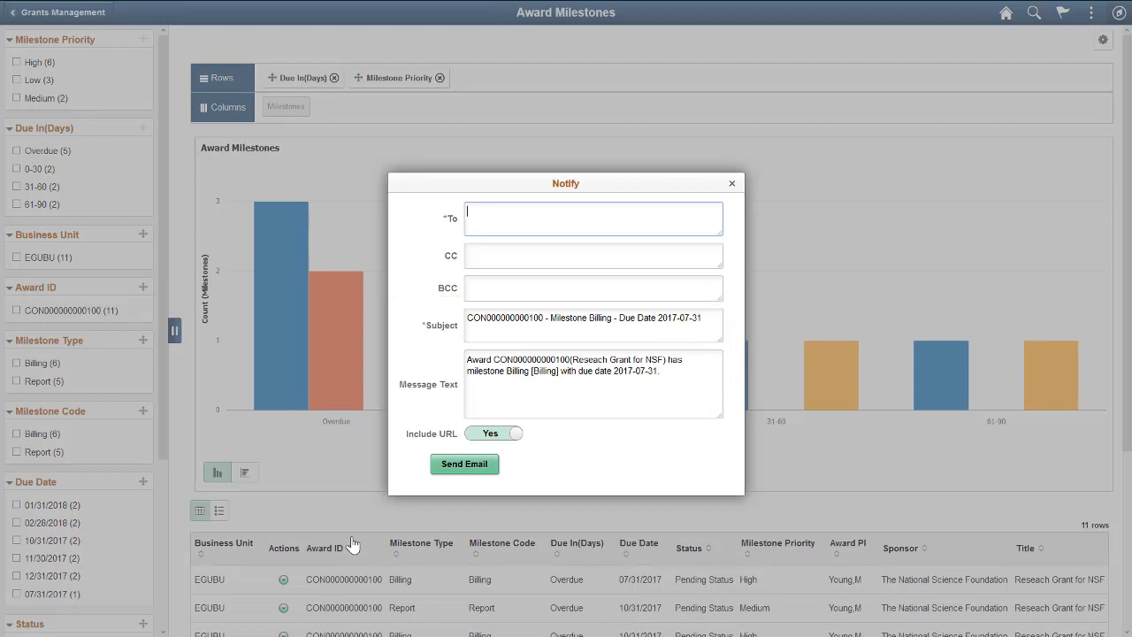
{"action": "left_click", "coordinate": [731, 183]}
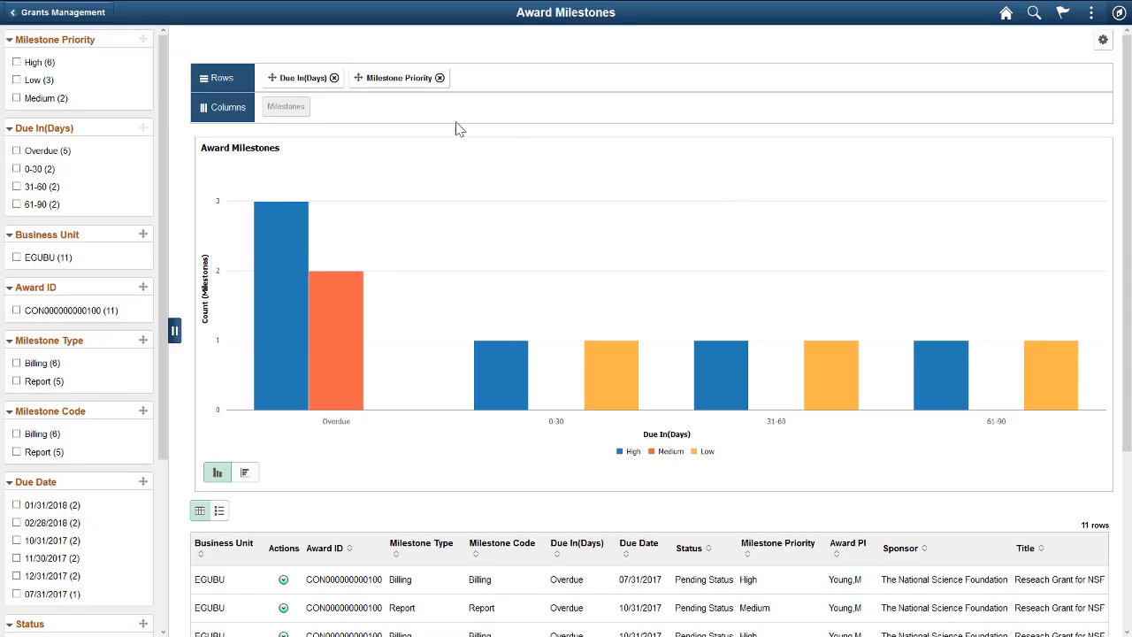
{"action": "left_click", "coordinate": [86, 19]}
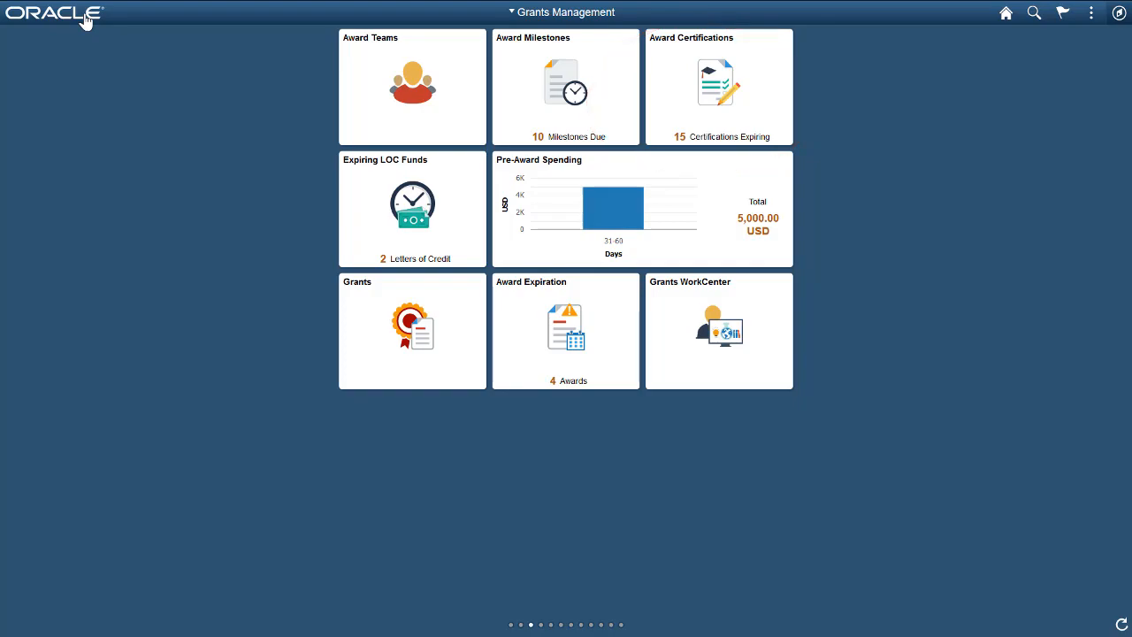
Step: Open Award Certifications and look through its available filters
{"action": "left_click", "coordinate": [661, 59]}
{"action": "left_click", "coordinate": [11, 328]}
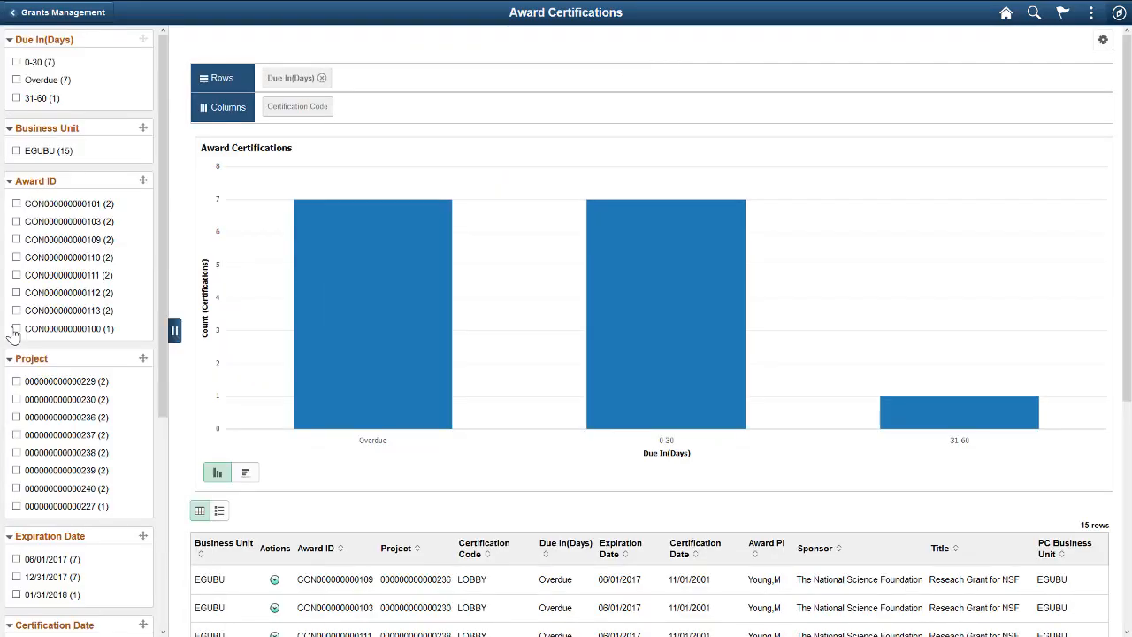
{"action": "scroll", "coordinate": [159, 363], "scroll_direction": "down", "scroll_amount": 1}
{"action": "scroll", "coordinate": [160, 363], "scroll_direction": "down", "scroll_amount": 3}
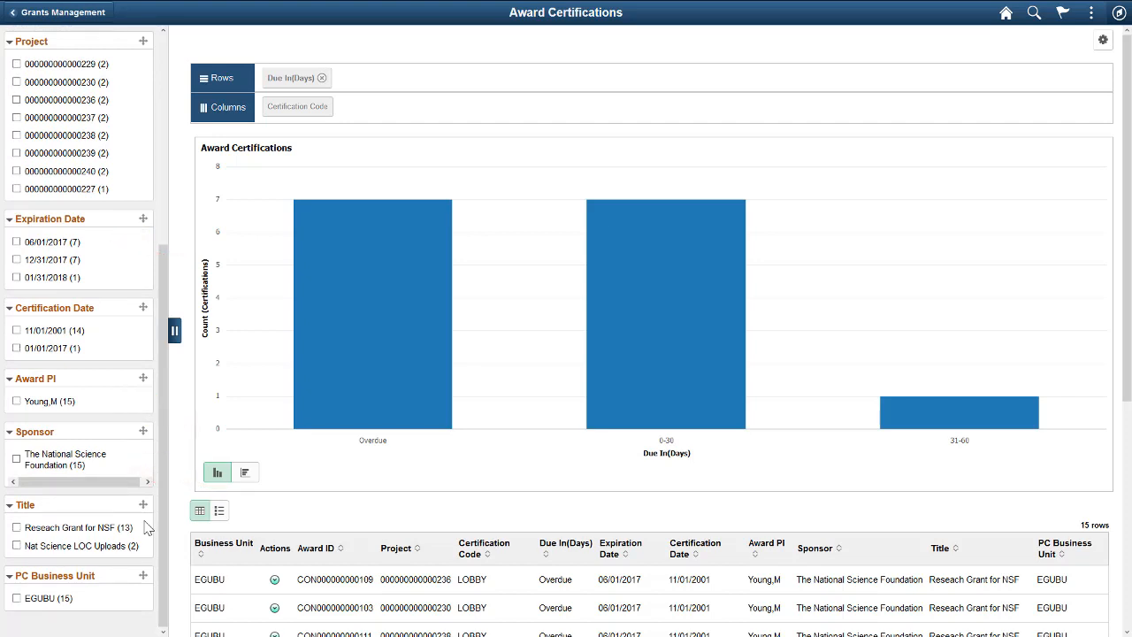
{"action": "left_click", "coordinate": [274, 583]}
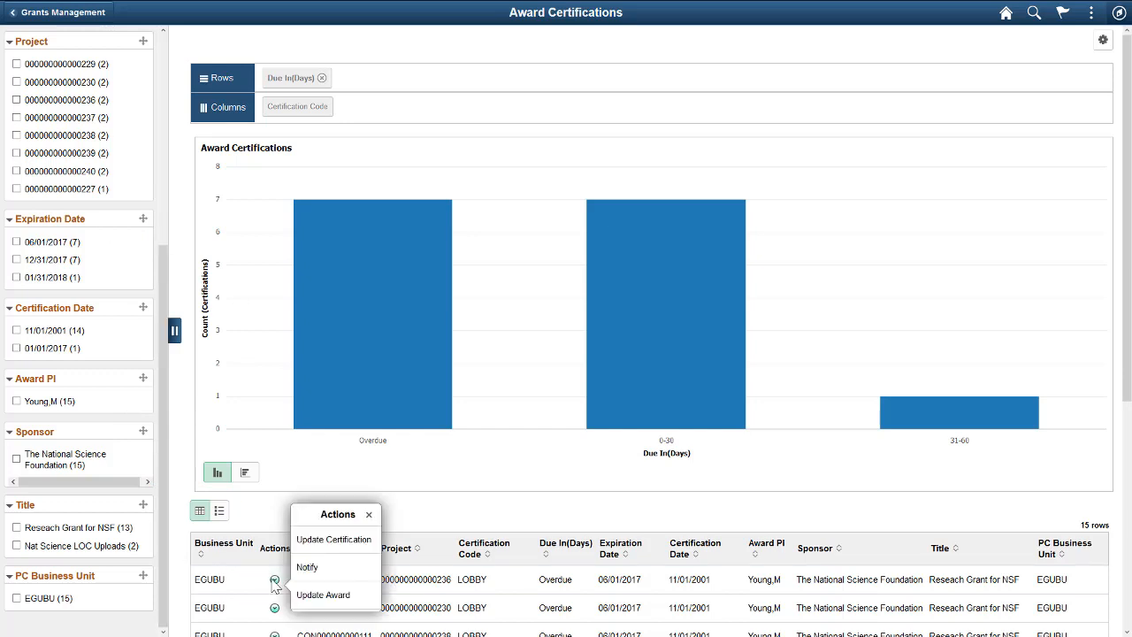
{"action": "left_click", "coordinate": [334, 540]}
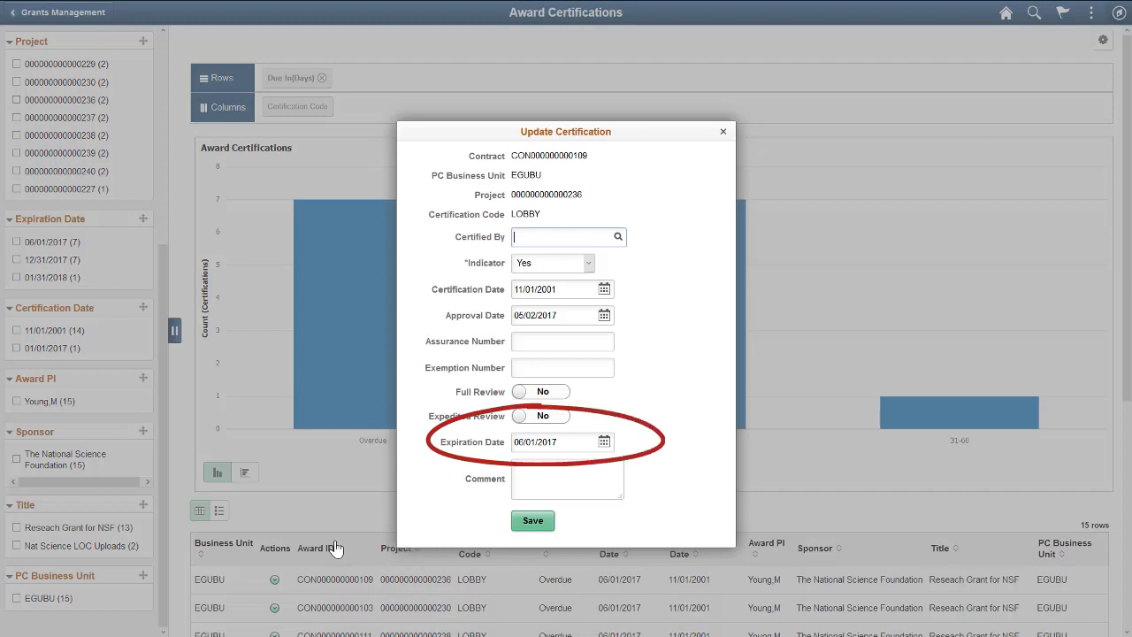
{"action": "triple_click", "coordinate": [535, 441]}
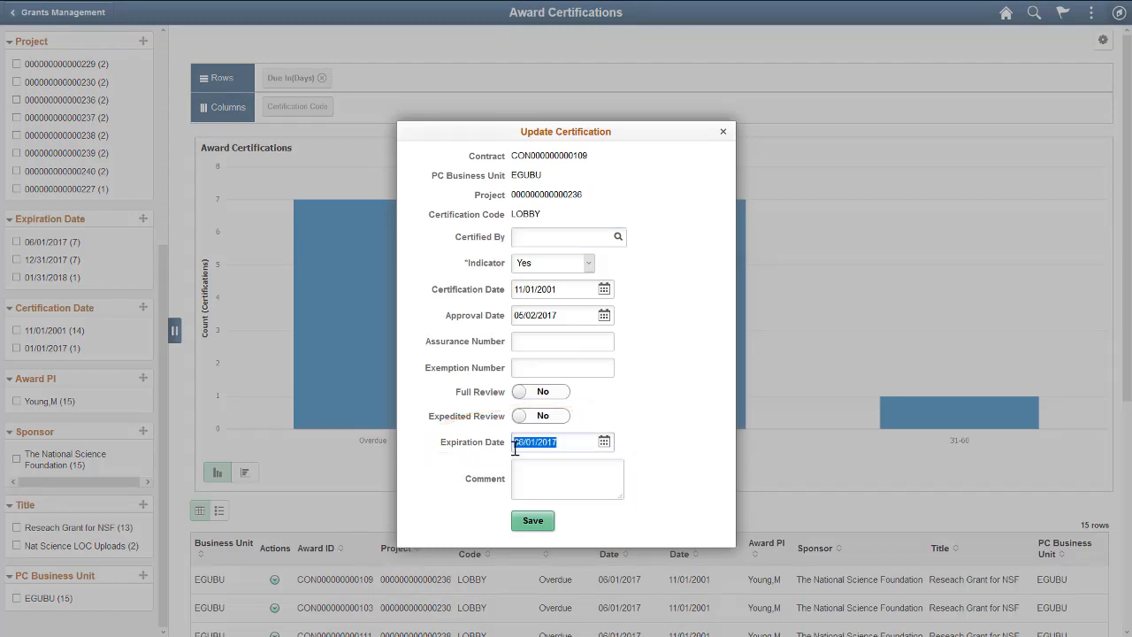
{"action": "type", "text": "12/30/2017"}
{"action": "left_click", "coordinate": [533, 520]}
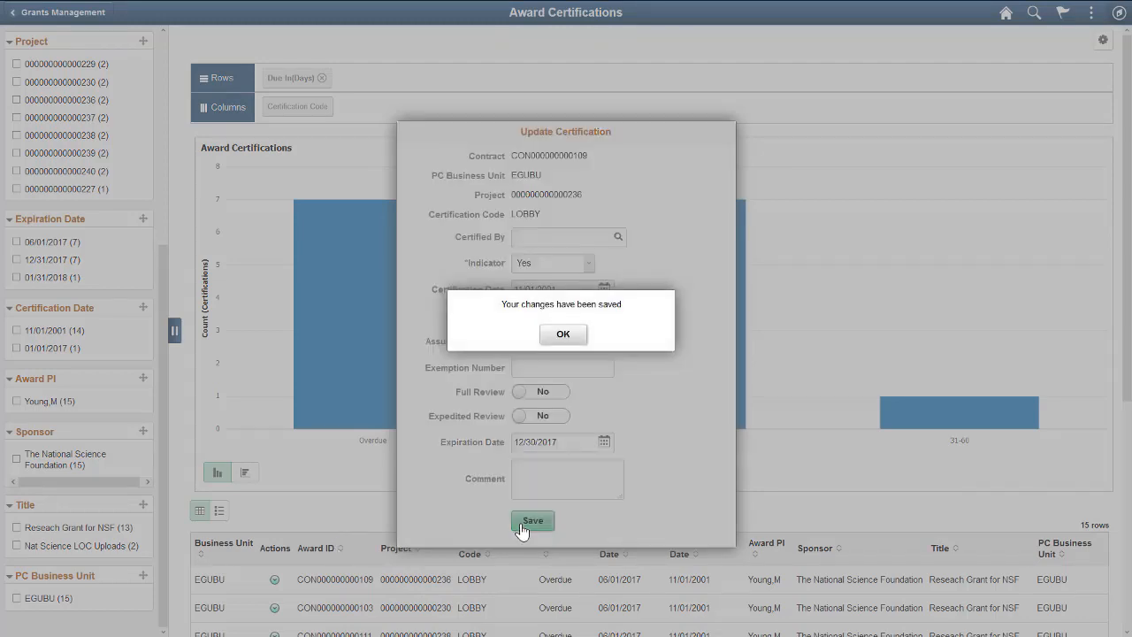
{"action": "left_click", "coordinate": [564, 341]}
{"action": "left_click", "coordinate": [721, 135]}
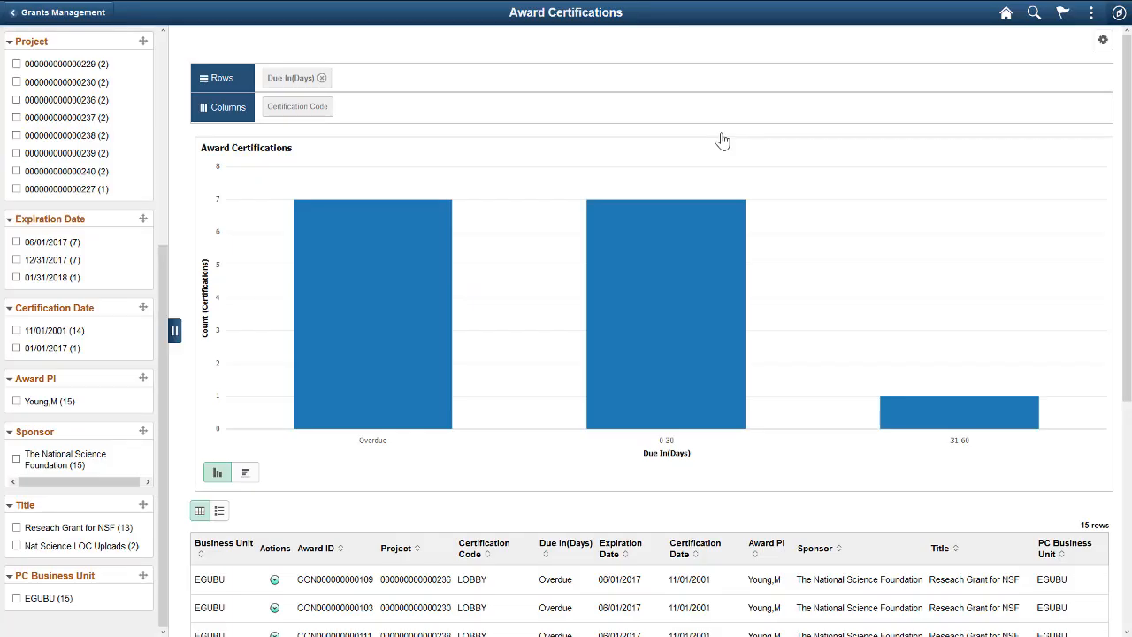
Step: Open Expiring LOC Funds from the homepage, view its filters and the actions available for LOC document 30-200-60, and return to the homepage
{"action": "left_click", "coordinate": [103, 13]}
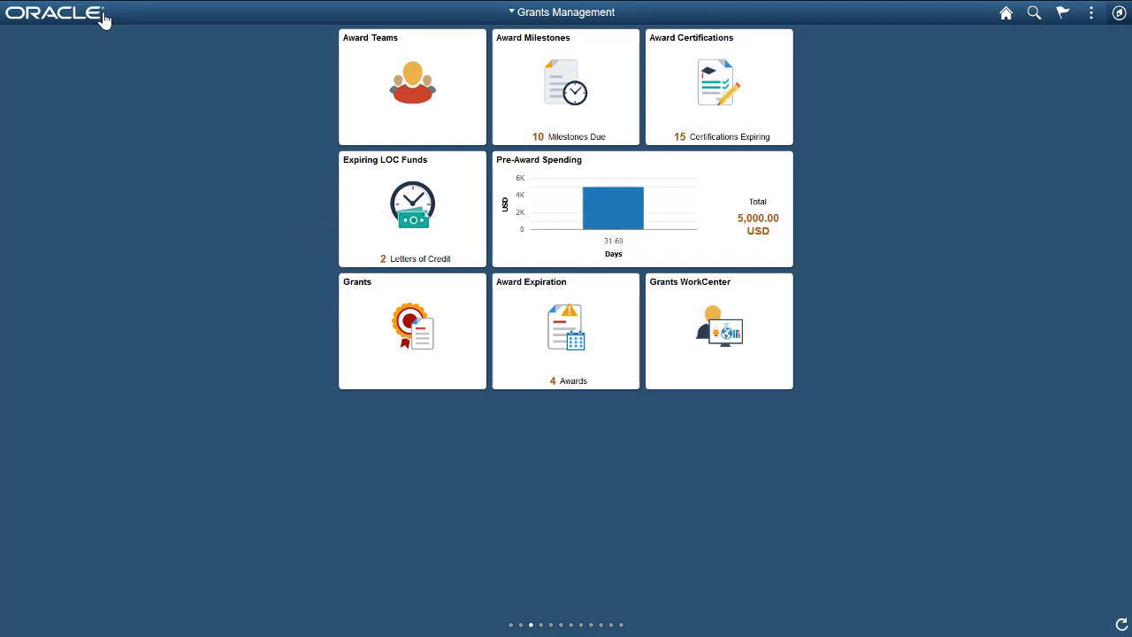
{"action": "left_click", "coordinate": [363, 186]}
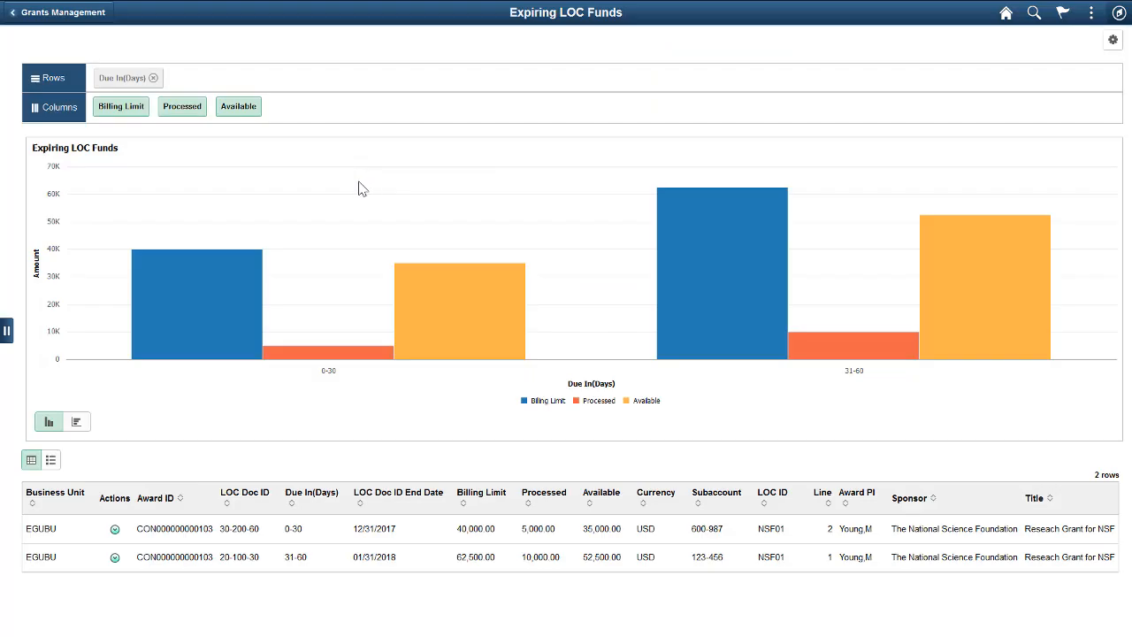
{"action": "left_click", "coordinate": [8, 329]}
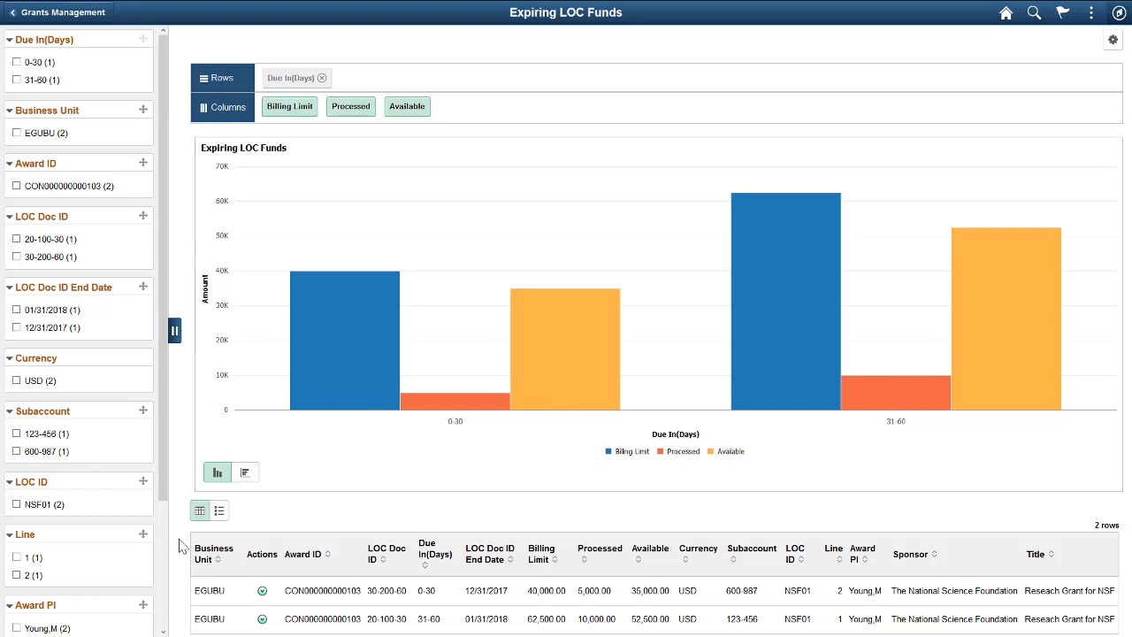
{"action": "left_click", "coordinate": [262, 591]}
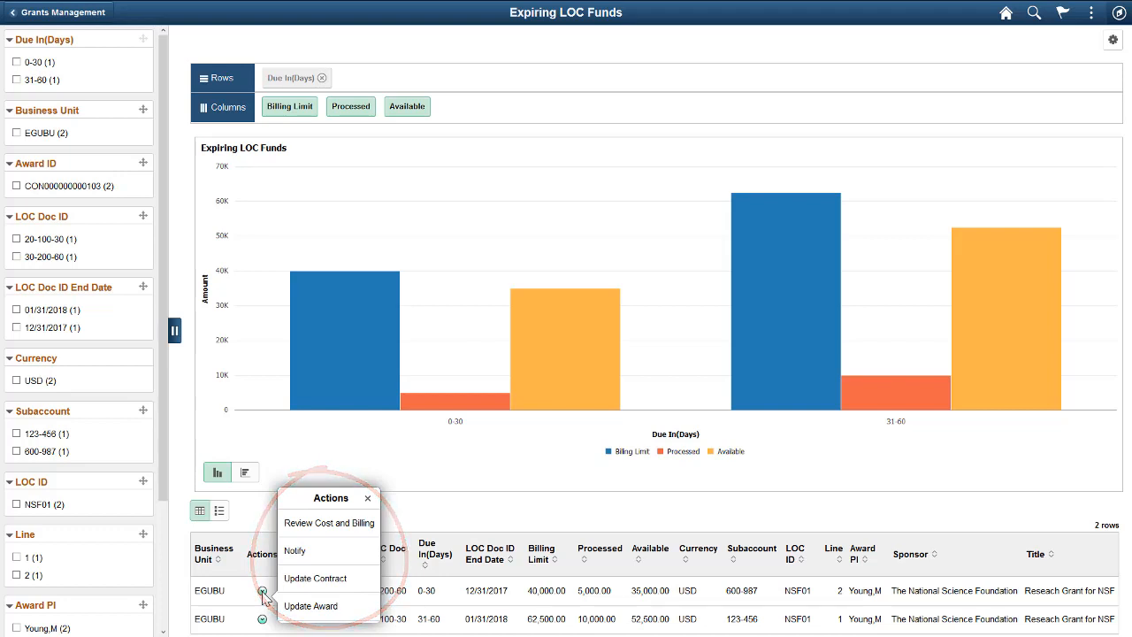
{"action": "left_click", "coordinate": [89, 18]}
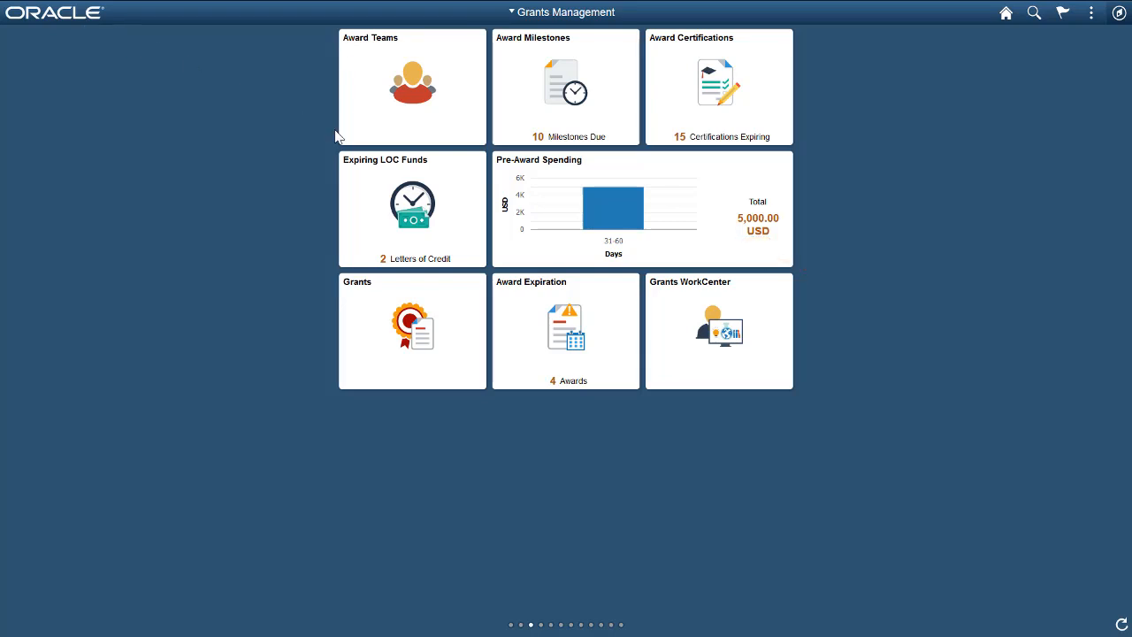
{"action": "left_click", "coordinate": [486, 193]}
{"action": "left_click", "coordinate": [7, 331]}
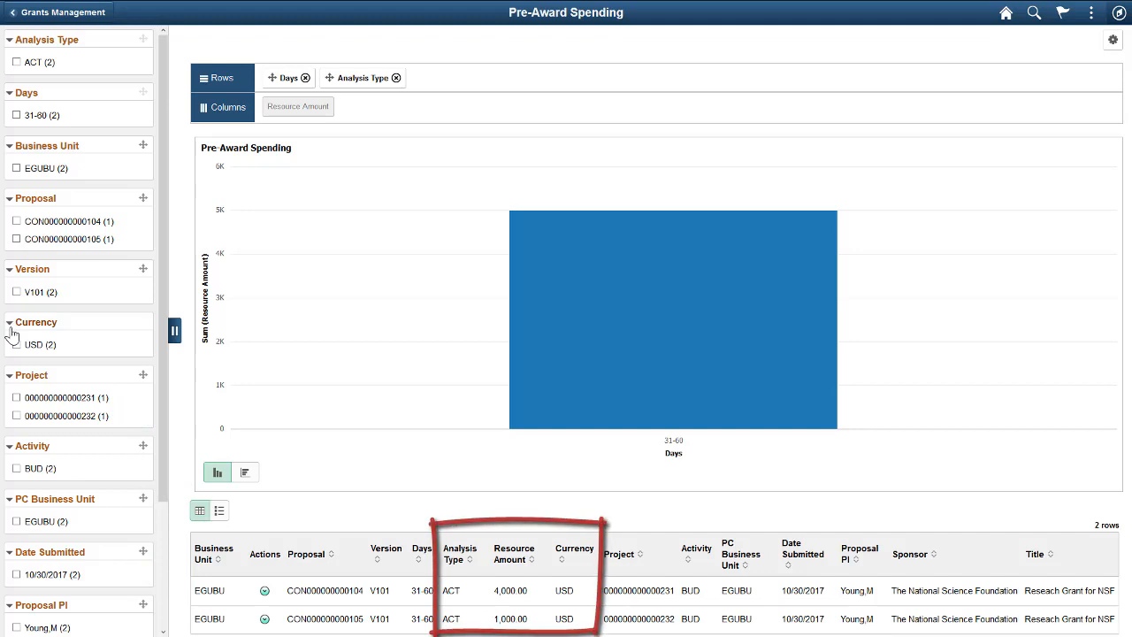
{"action": "left_click", "coordinate": [264, 592]}
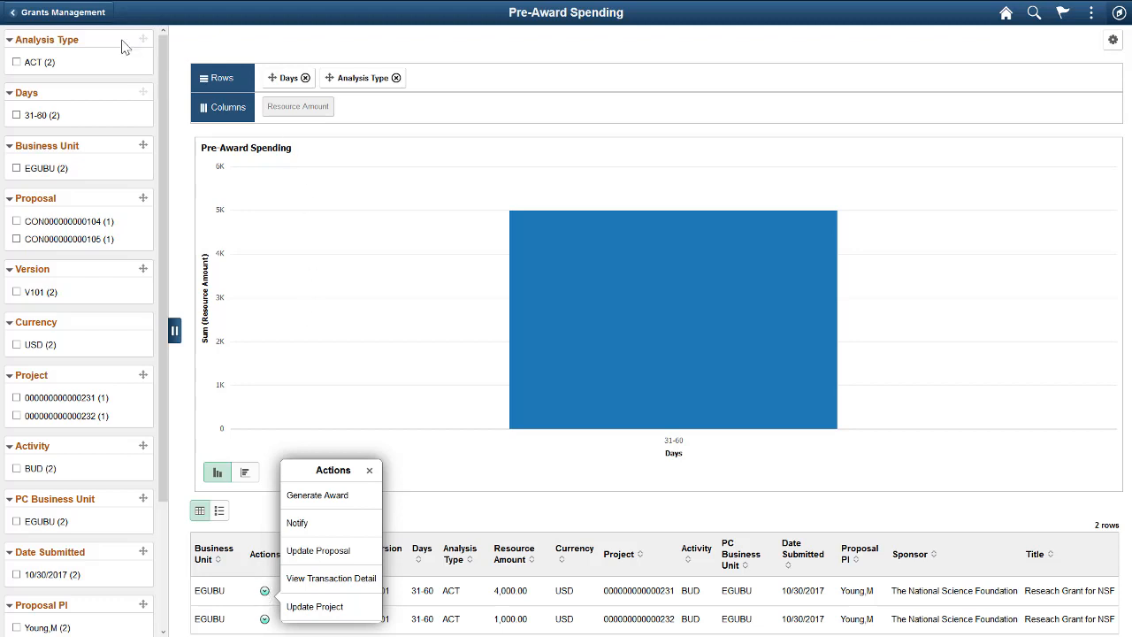
{"action": "left_click", "coordinate": [100, 18]}
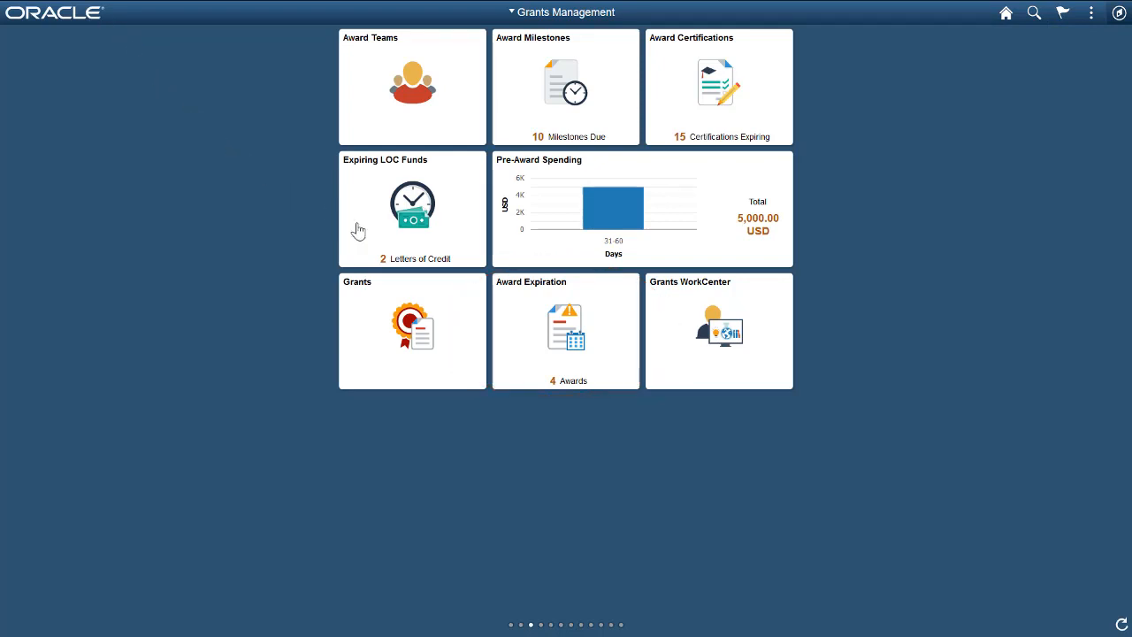
{"action": "left_click", "coordinate": [524, 299]}
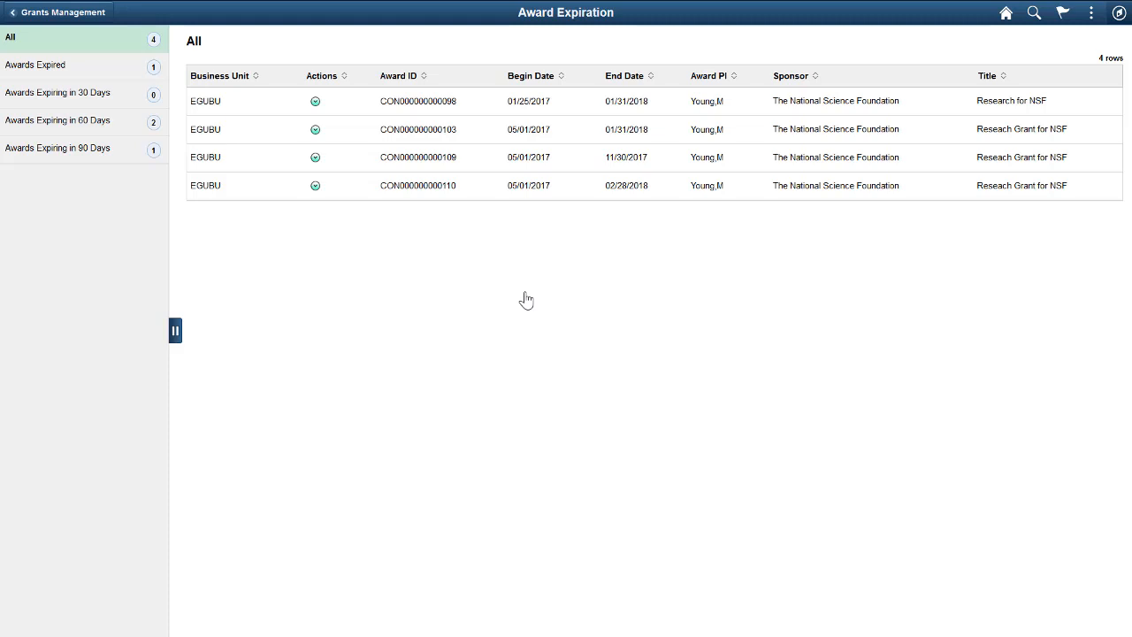
{"action": "left_click", "coordinate": [315, 102]}
{"action": "left_click", "coordinate": [389, 42]}
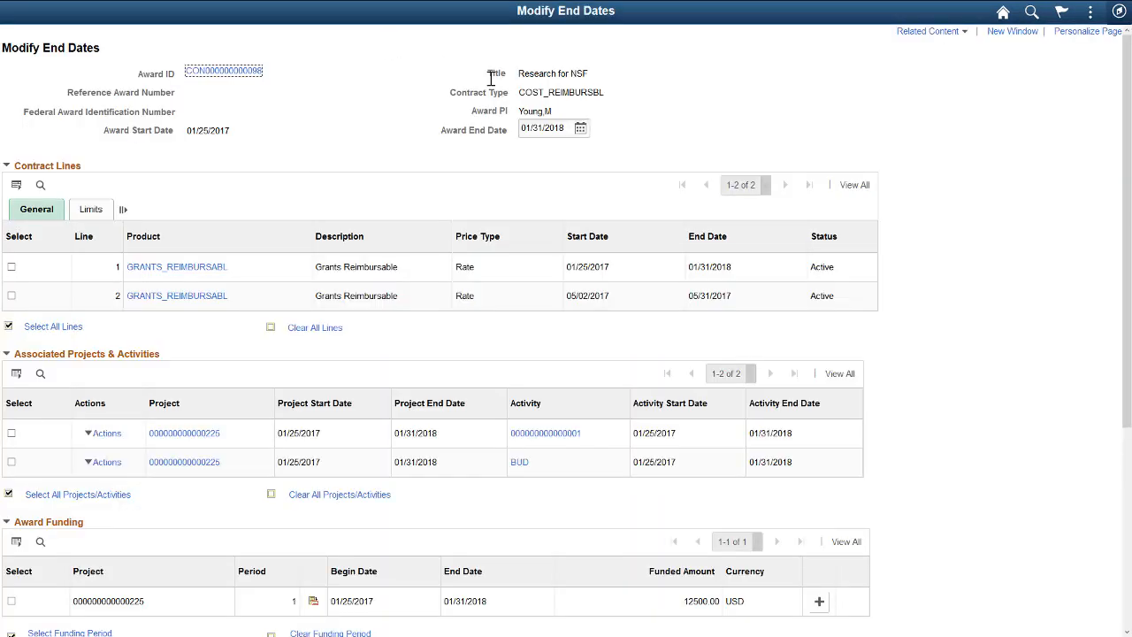
Step: Select all of the award's contract lines, associated projects and activities, funding period and modification period for end date editing
{"action": "scroll", "coordinate": [1126, 282], "scroll_direction": "down", "scroll_amount": 2}
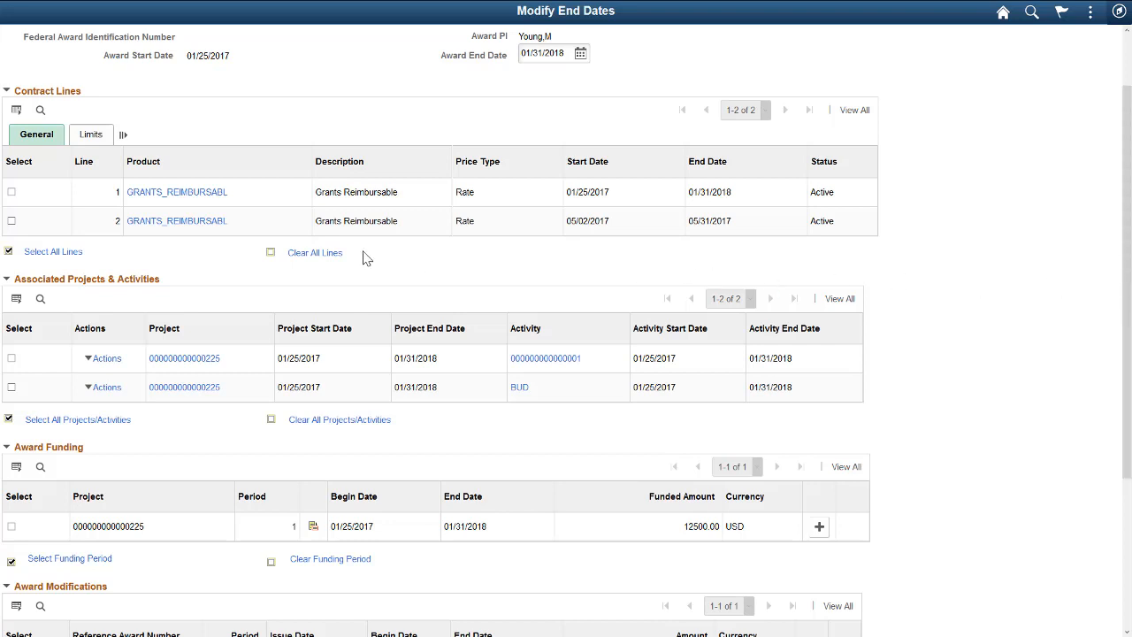
{"action": "left_click", "coordinate": [62, 252]}
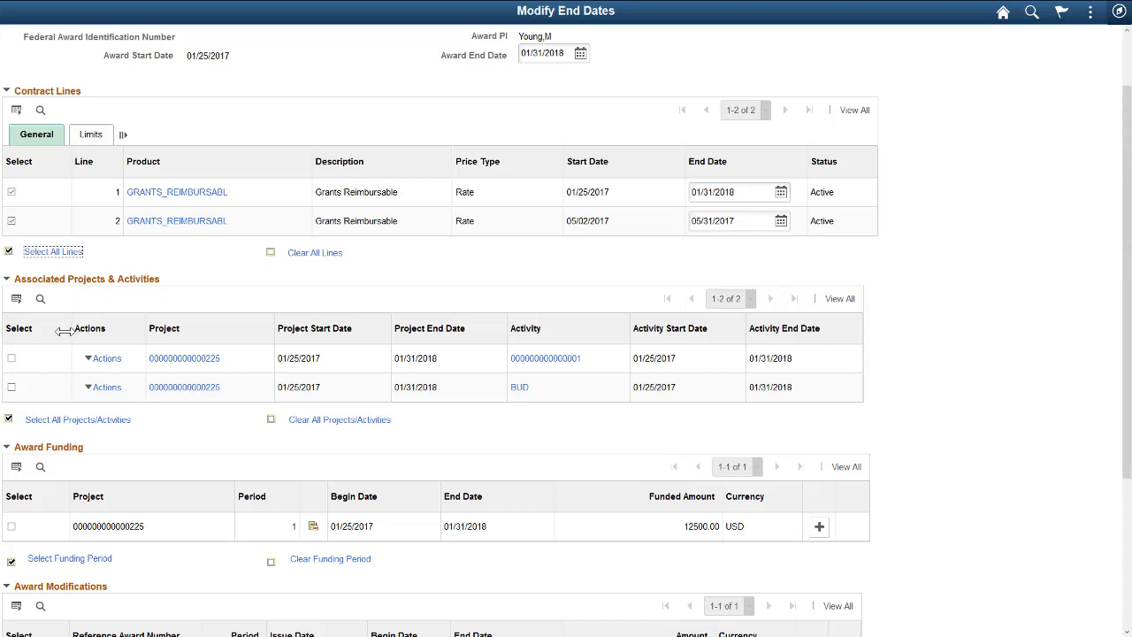
{"action": "left_click", "coordinate": [69, 419]}
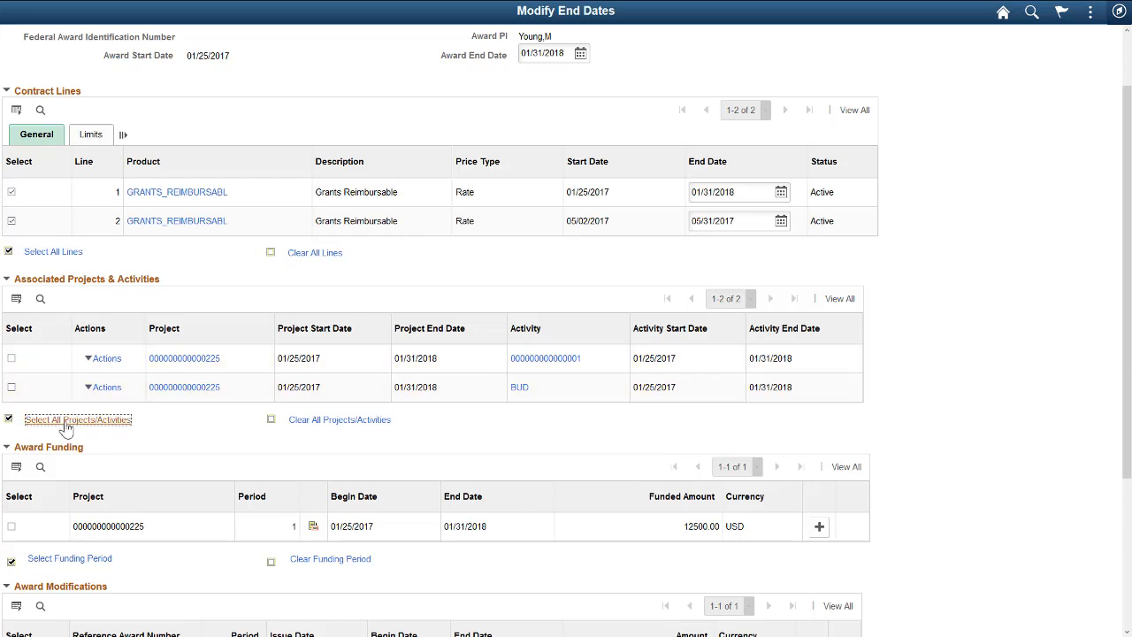
{"action": "left_click", "coordinate": [65, 558]}
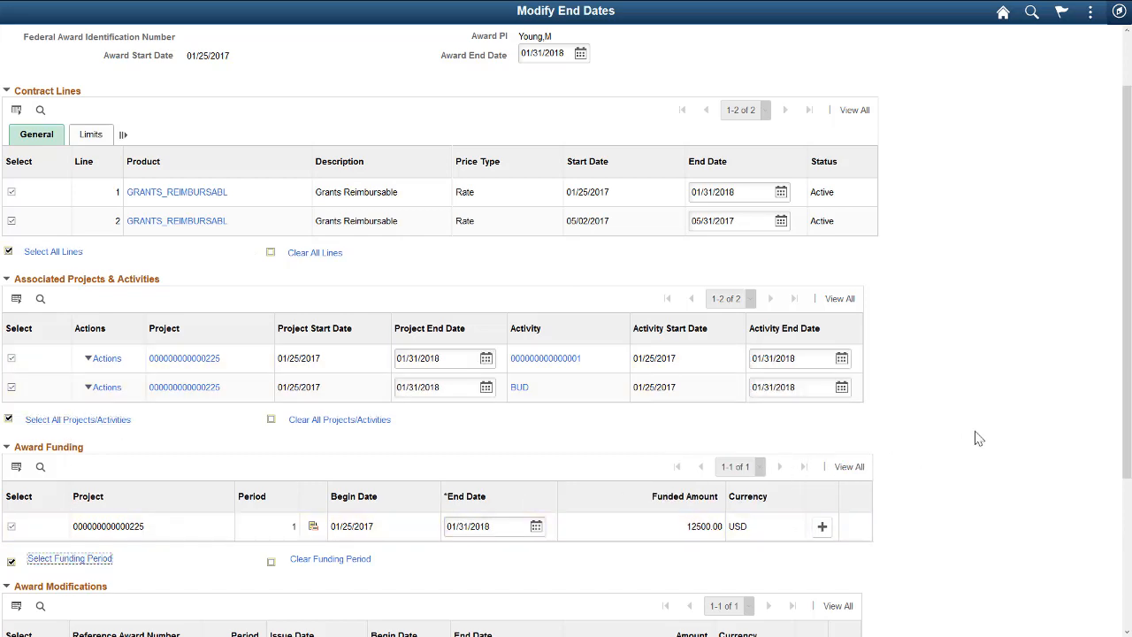
{"action": "left_click_drag", "start_coordinate": [1124, 407], "coordinate": [1117, 574]}
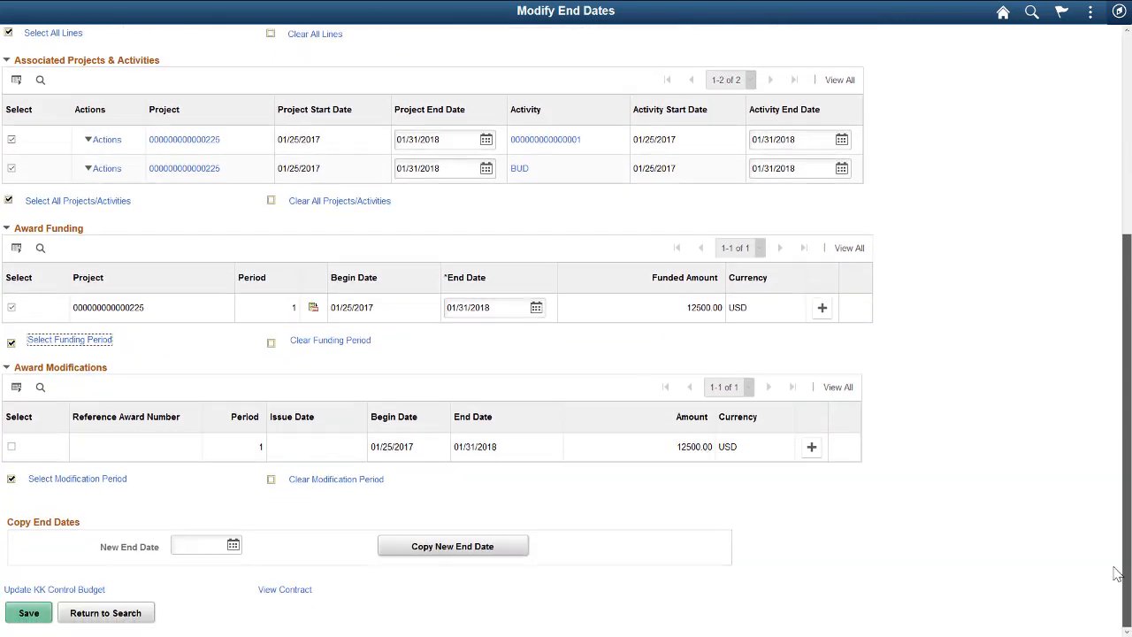
{"action": "left_click", "coordinate": [104, 480]}
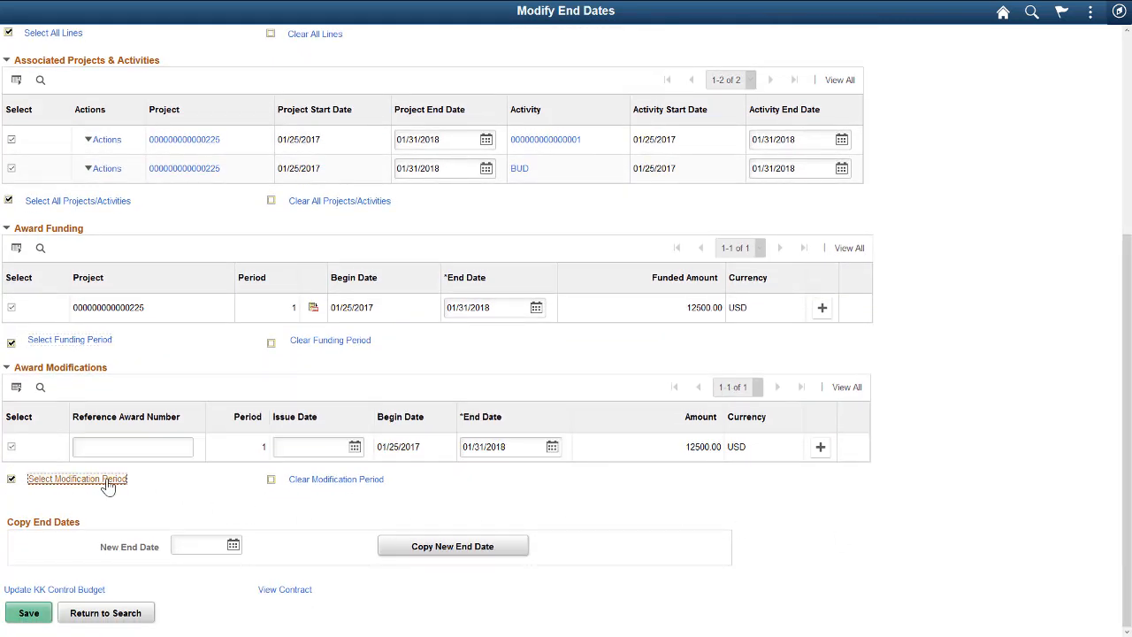
Step: Set the new end date to 06/30/2018, copy it to the selected rows, save the award and return to the homepage
{"action": "left_click", "coordinate": [197, 542]}
{"action": "type", "text": "06/30/2018"}
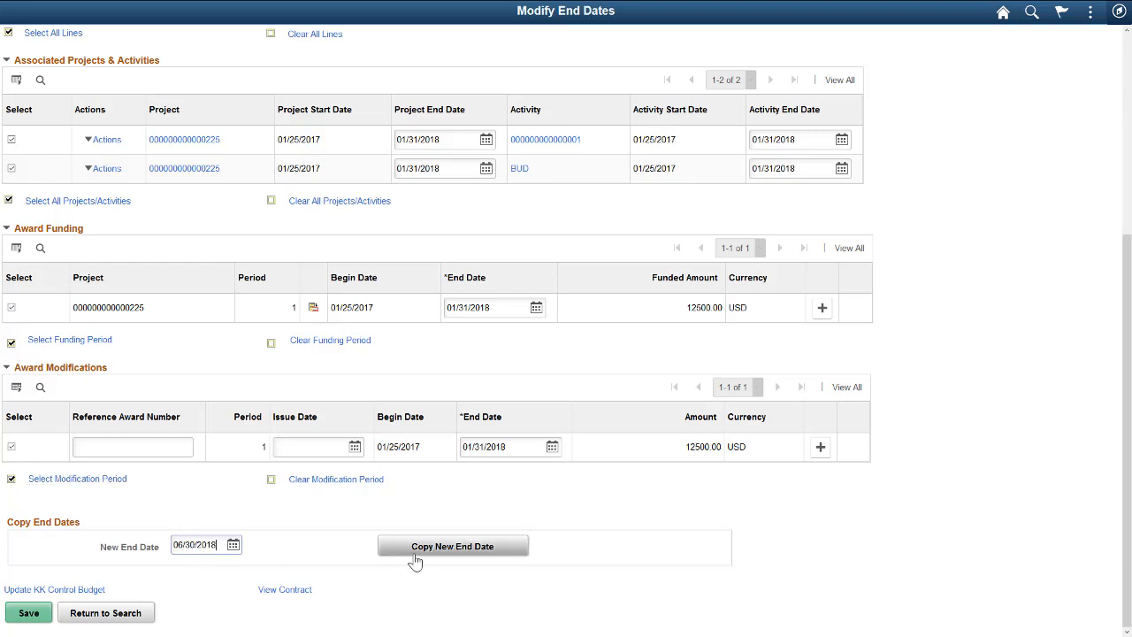
{"action": "left_click", "coordinate": [414, 555]}
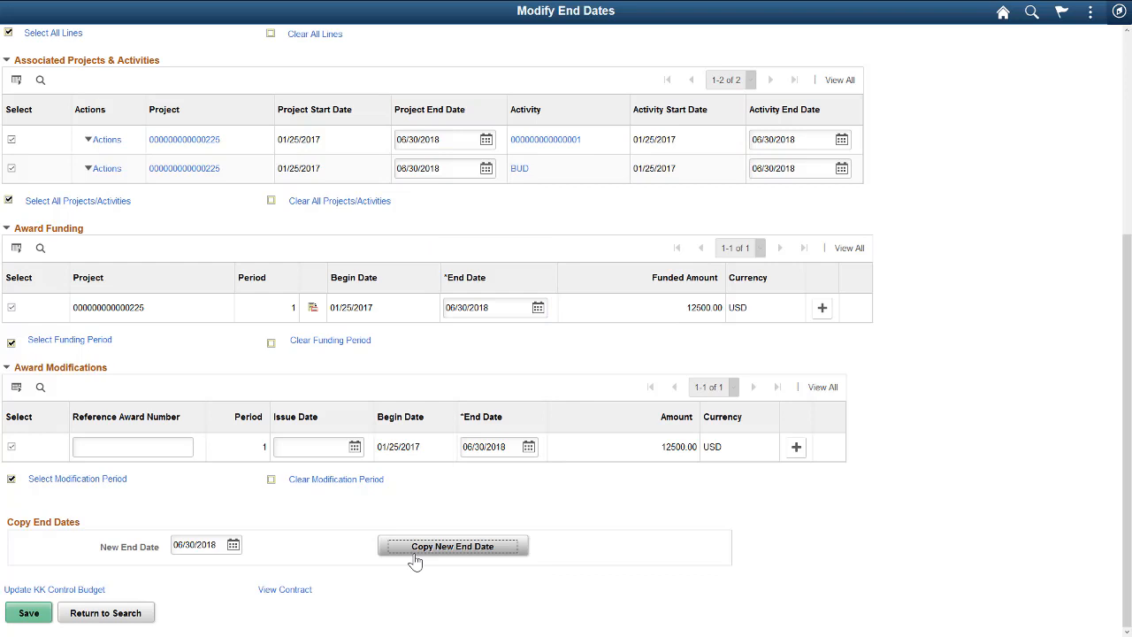
{"action": "left_click", "coordinate": [36, 613]}
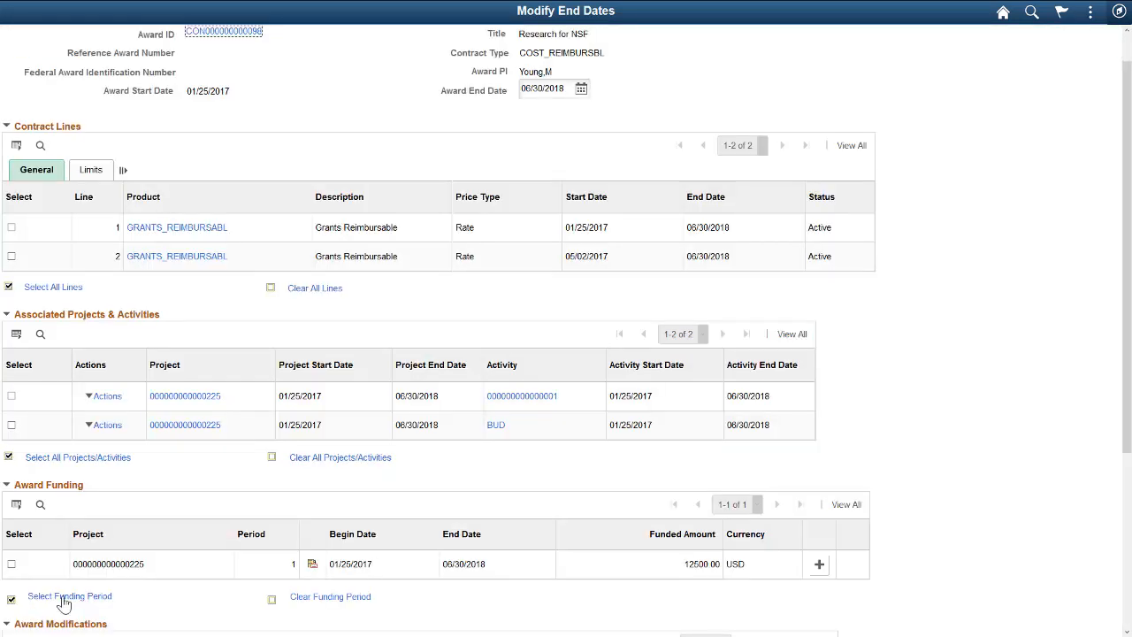
{"action": "left_click", "coordinate": [1005, 15]}
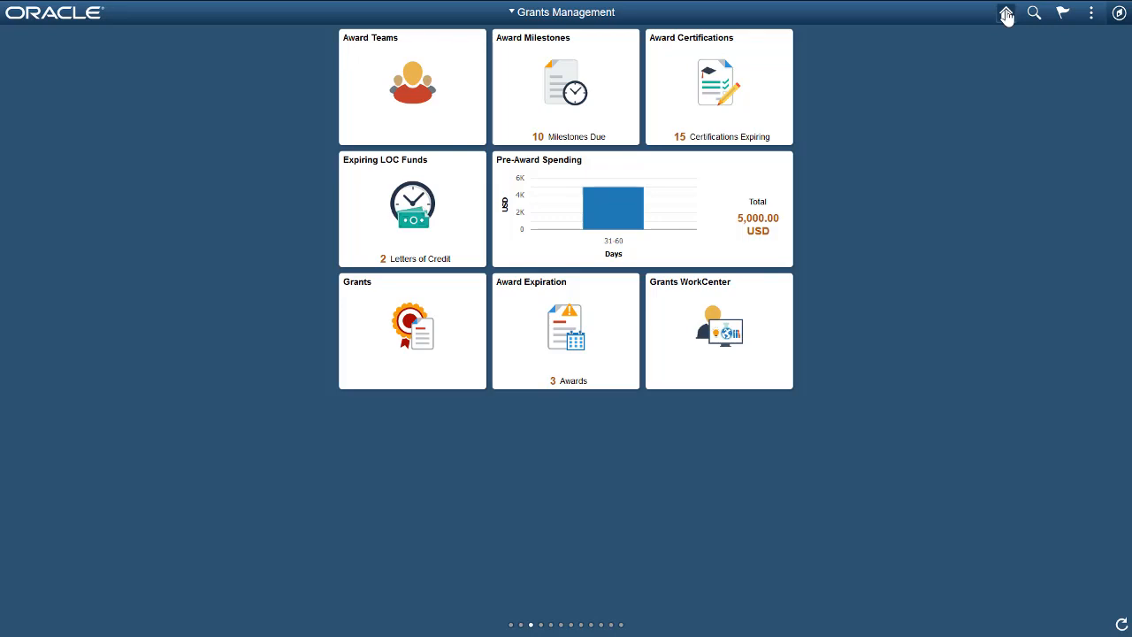
Step: Switch to the Customer Contracts homepage to view its tiles, and return to the Grants Management homepage
{"action": "left_click", "coordinate": [579, 16]}
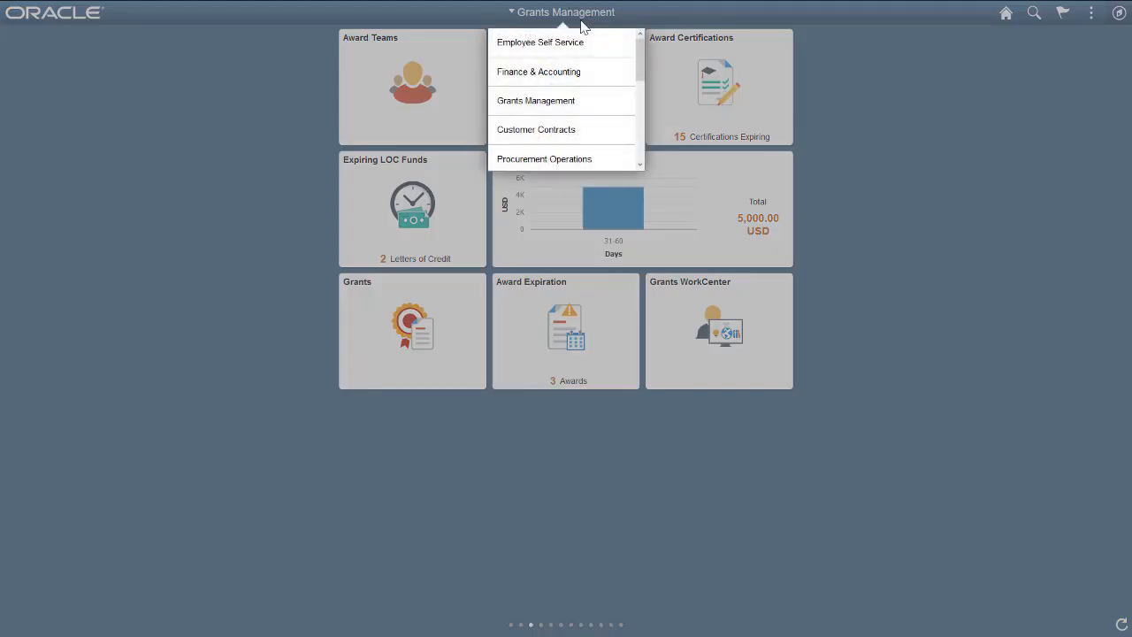
{"action": "left_click", "coordinate": [573, 132]}
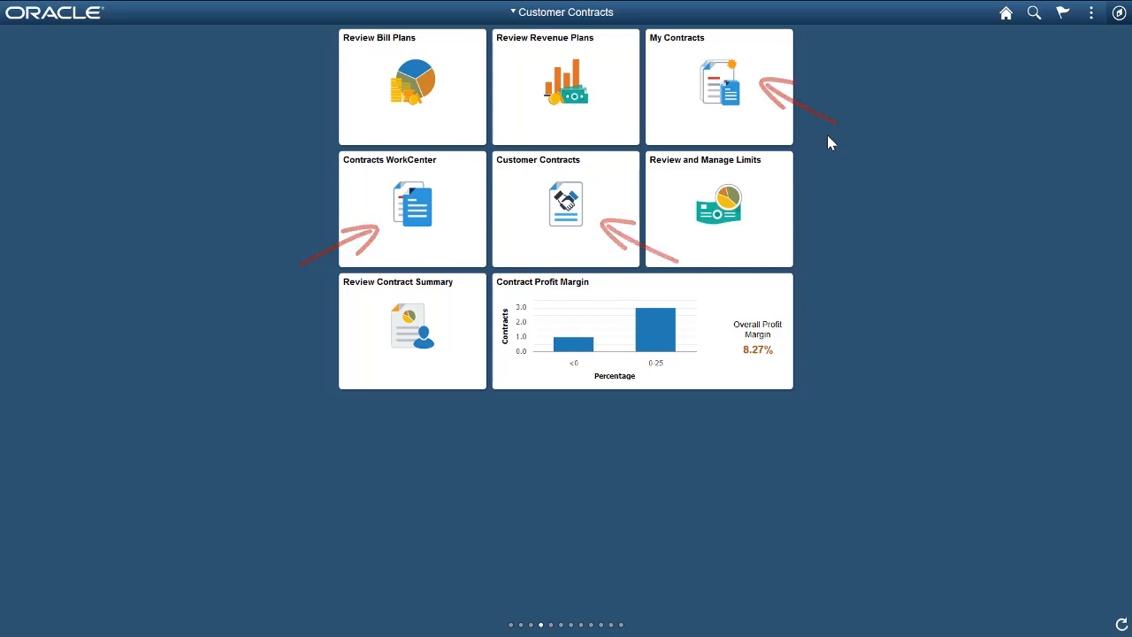
{"action": "left_click", "coordinate": [576, 19]}
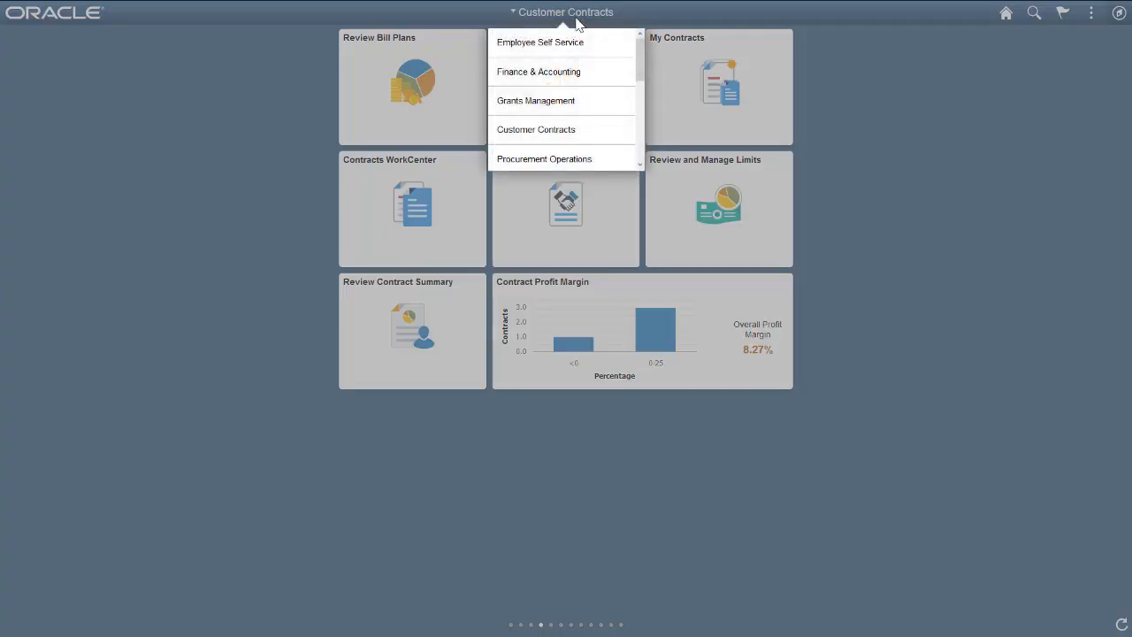
{"action": "left_click", "coordinate": [576, 101]}
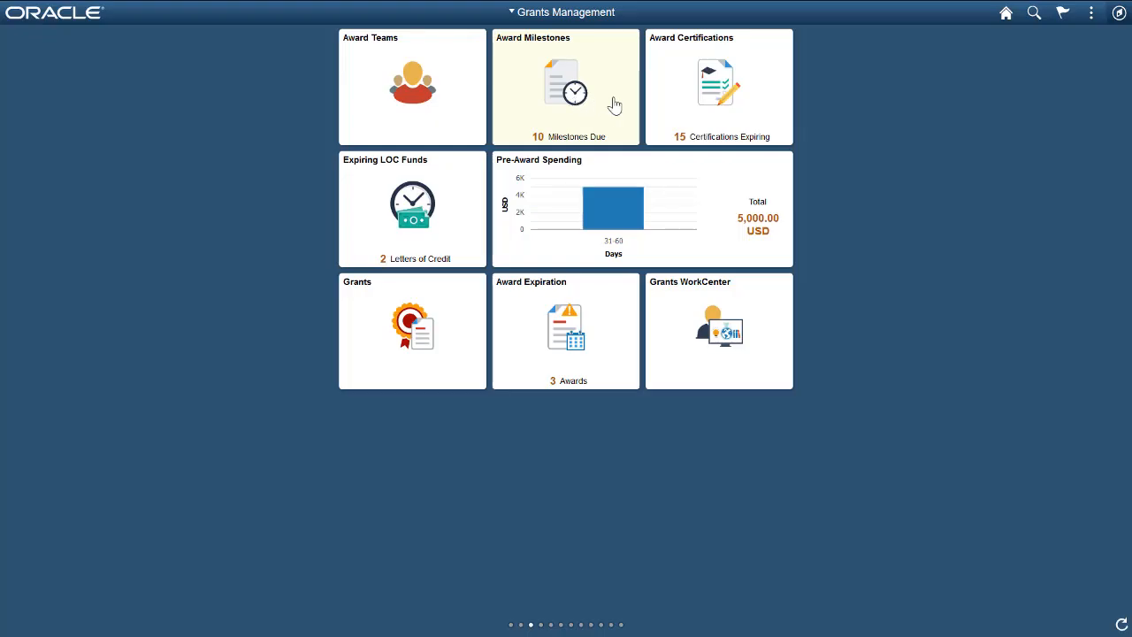